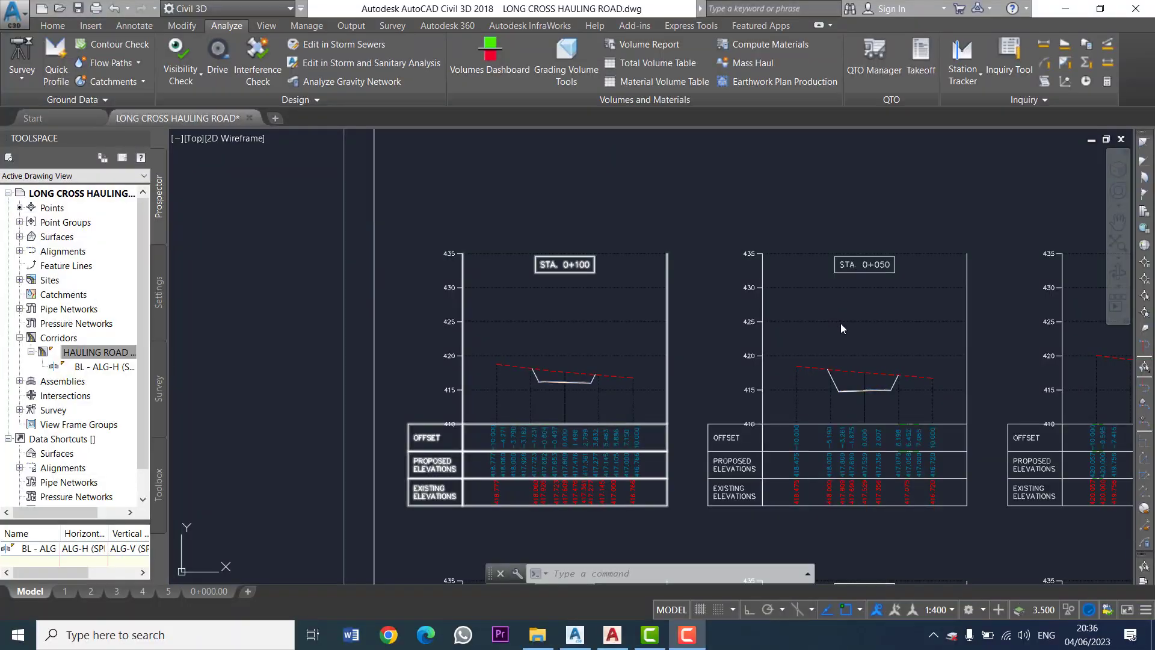
Bring the 0+100 section into view and start Compute Materials for ALG-H (SPBR), SL 1
scroll(728, 334, "up", 2)
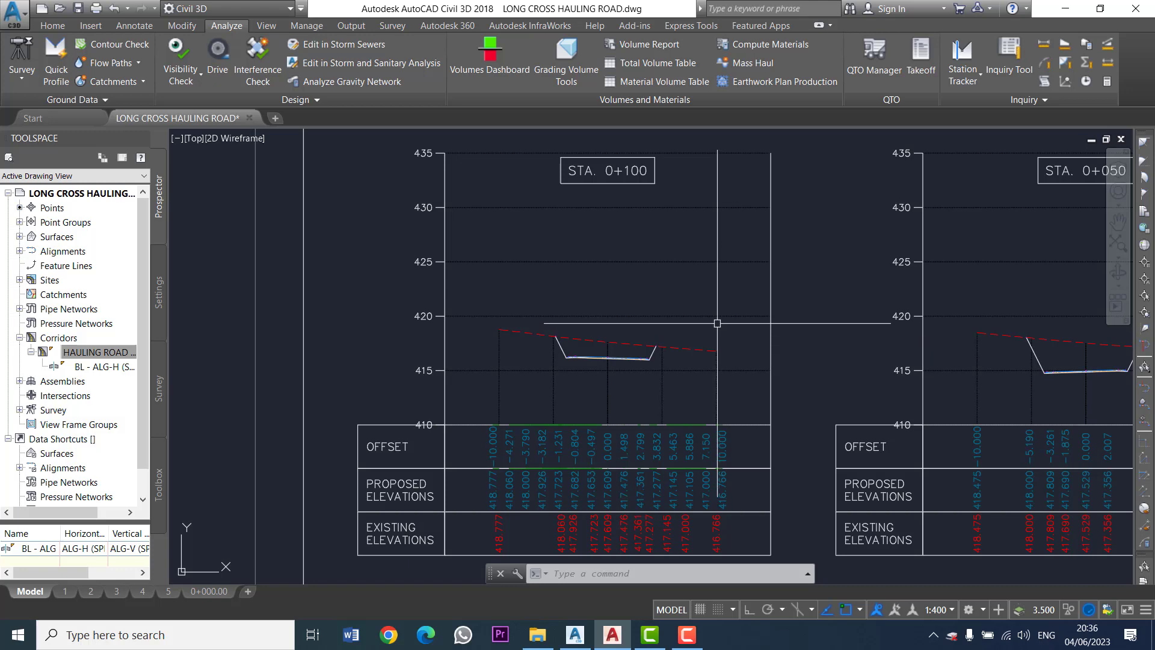
scroll(719, 325, "down", 1)
scroll(595, 304, "down", 1)
mouse_move(596, 303)
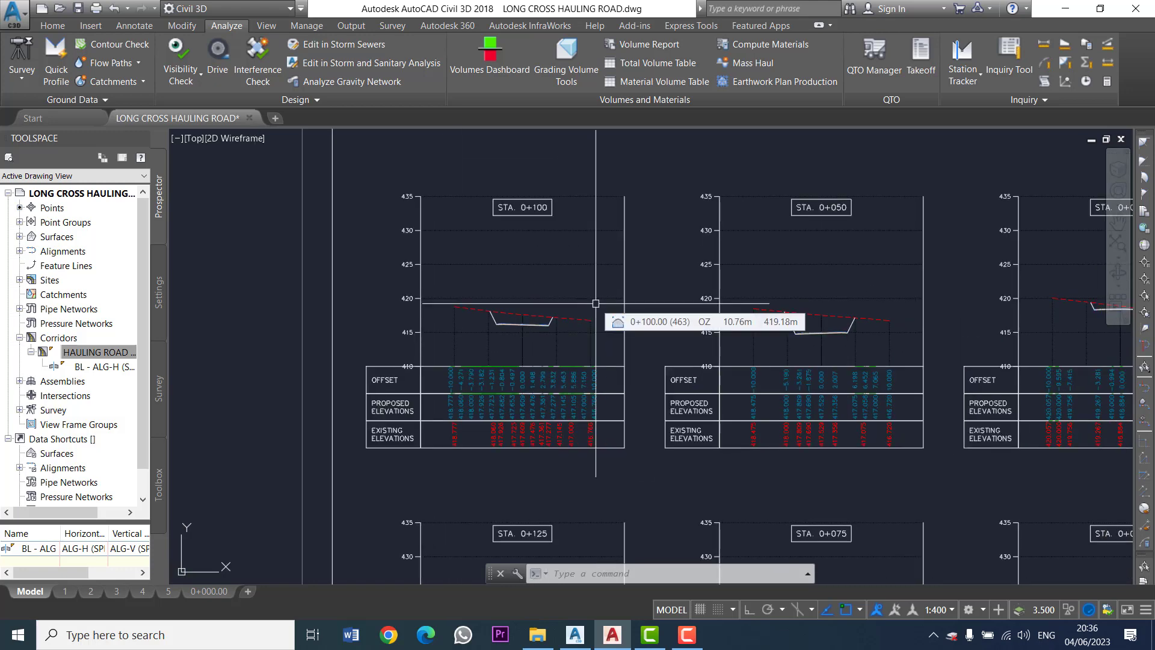
scroll(544, 301, "up", 5)
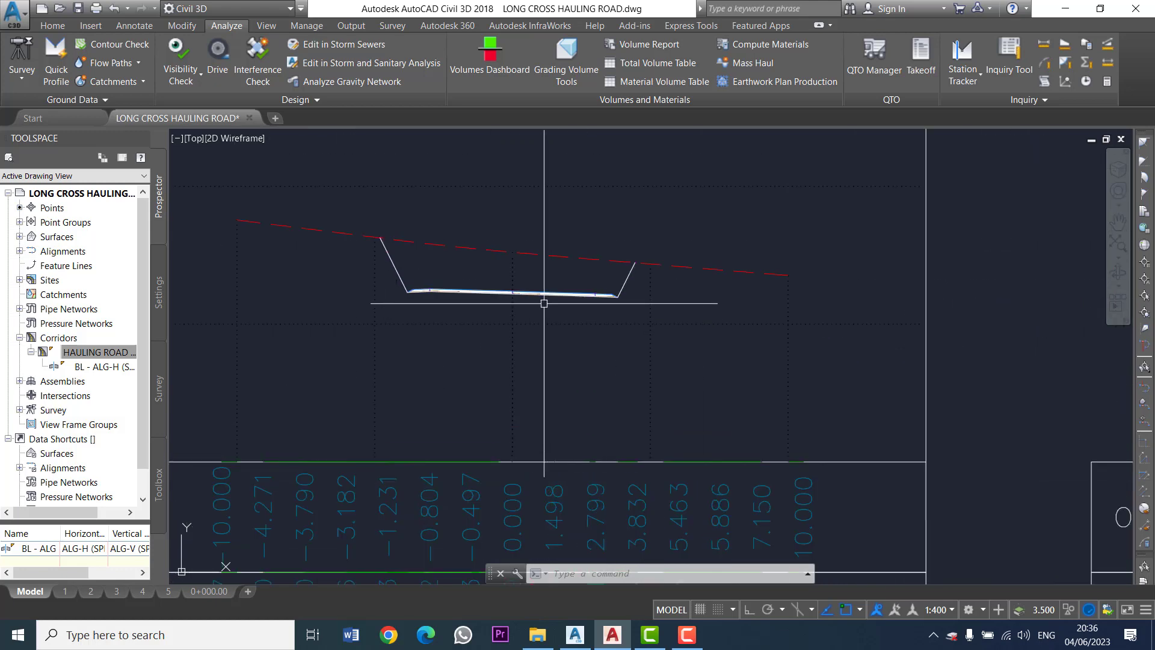
scroll(730, 259, "down", 2)
middle_click_drag(730, 253, 771, 284)
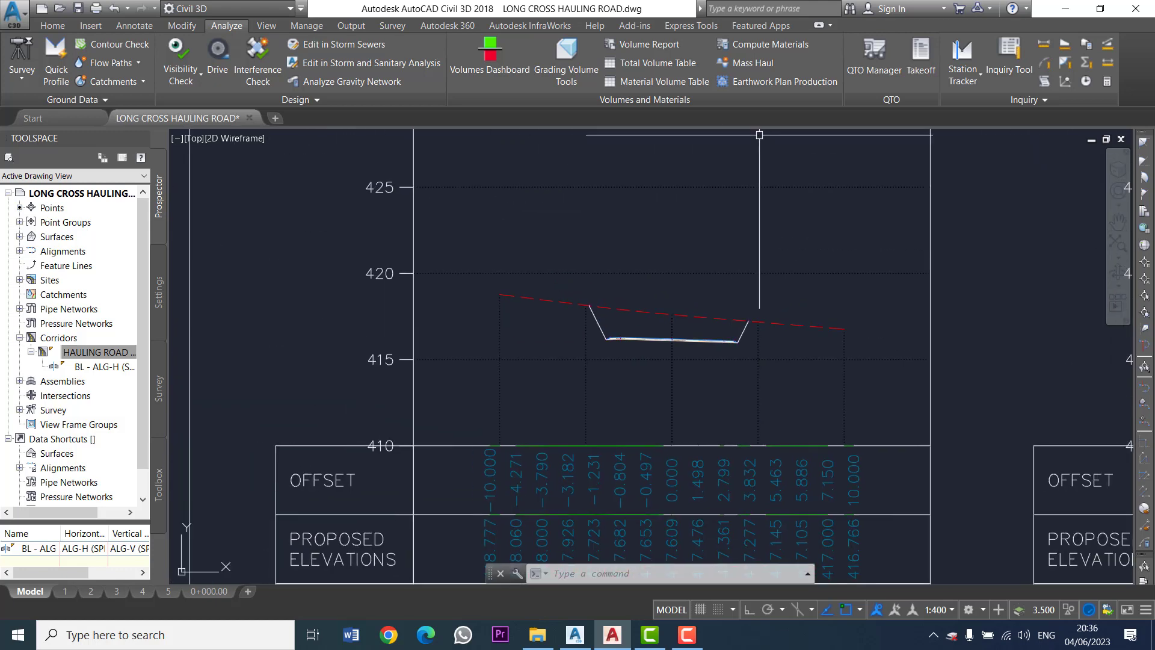
left_click(767, 45)
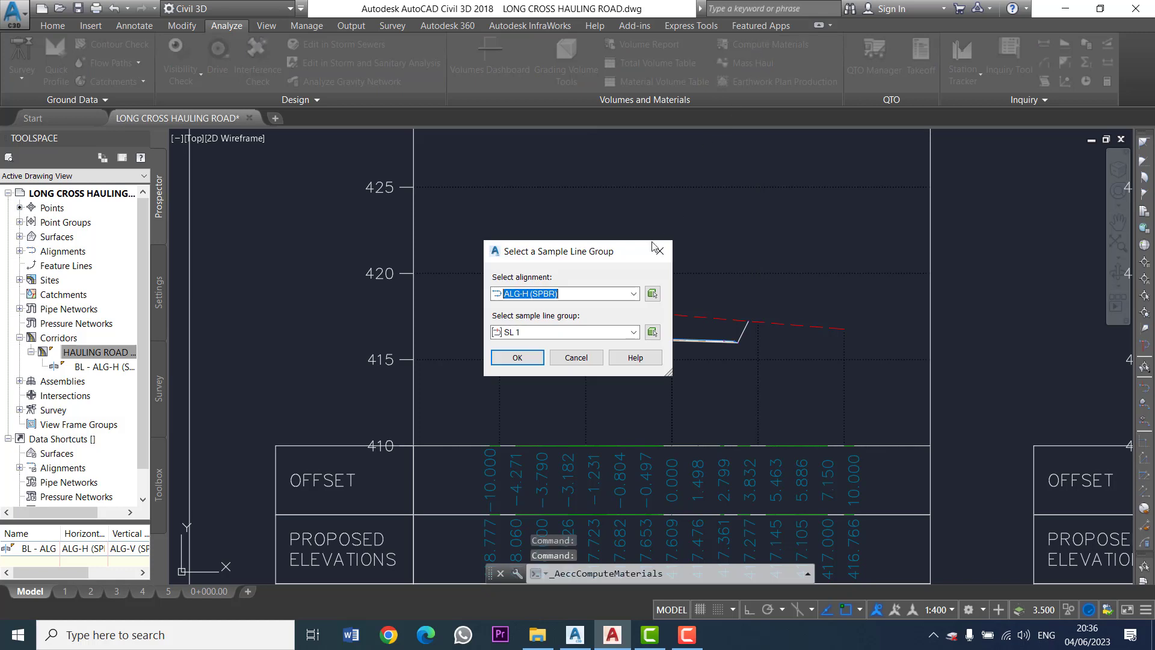
left_click(517, 357)
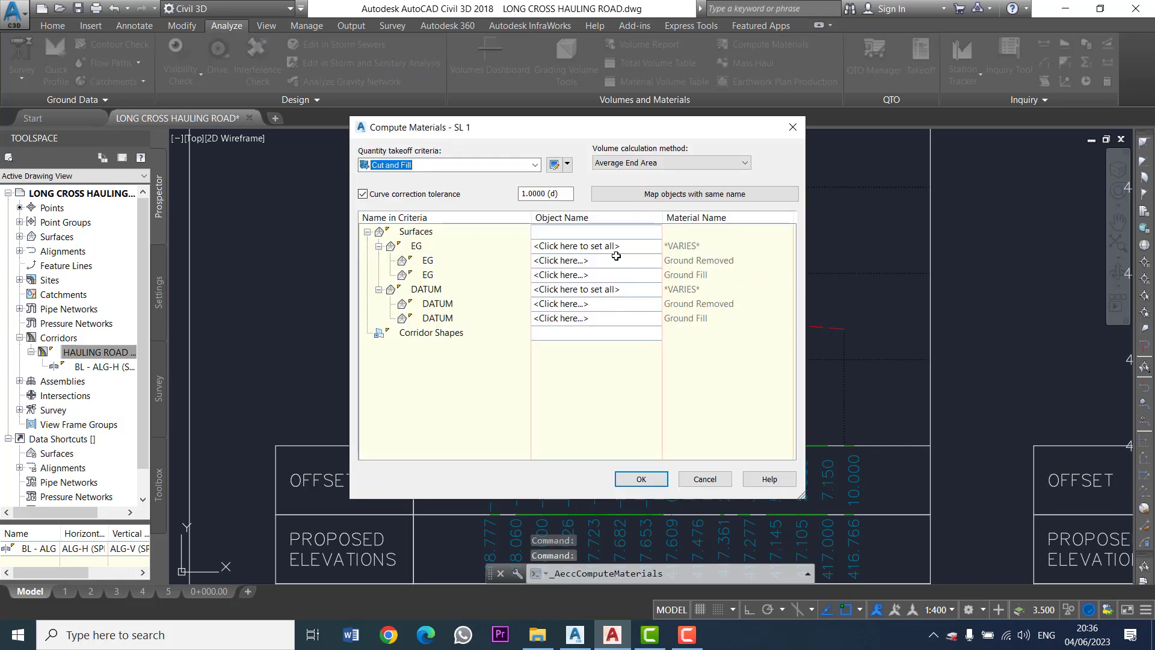
Assign Surface EG to DATUM's ground-removed entry, then abandon the material computation
left_click(613, 248)
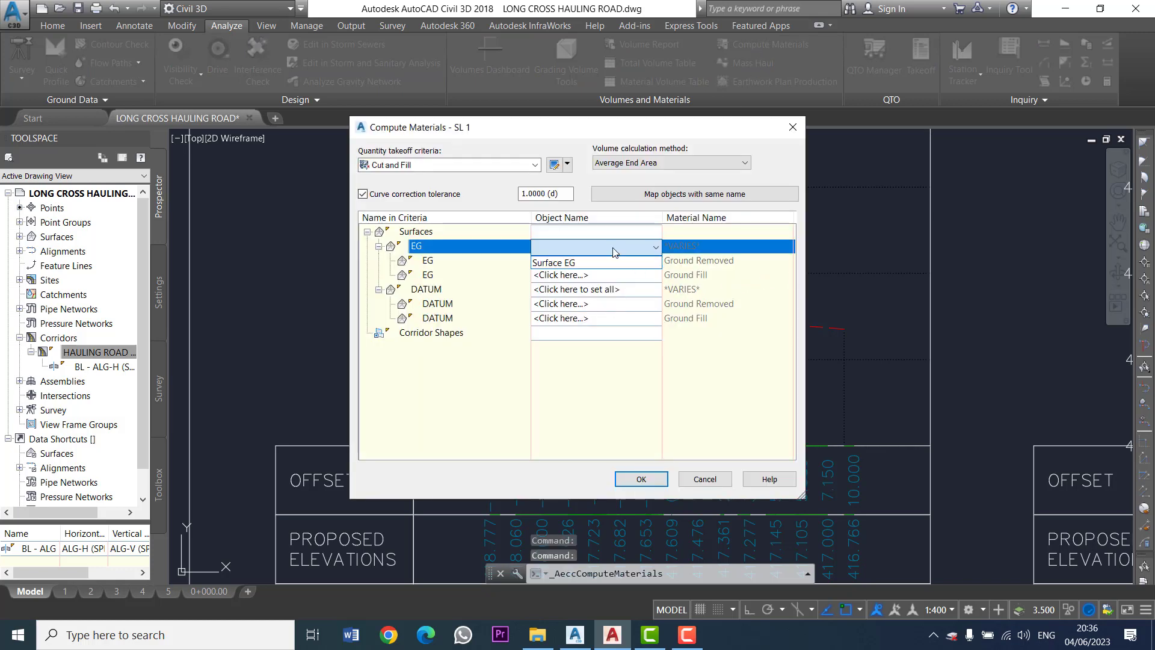
left_click(602, 299)
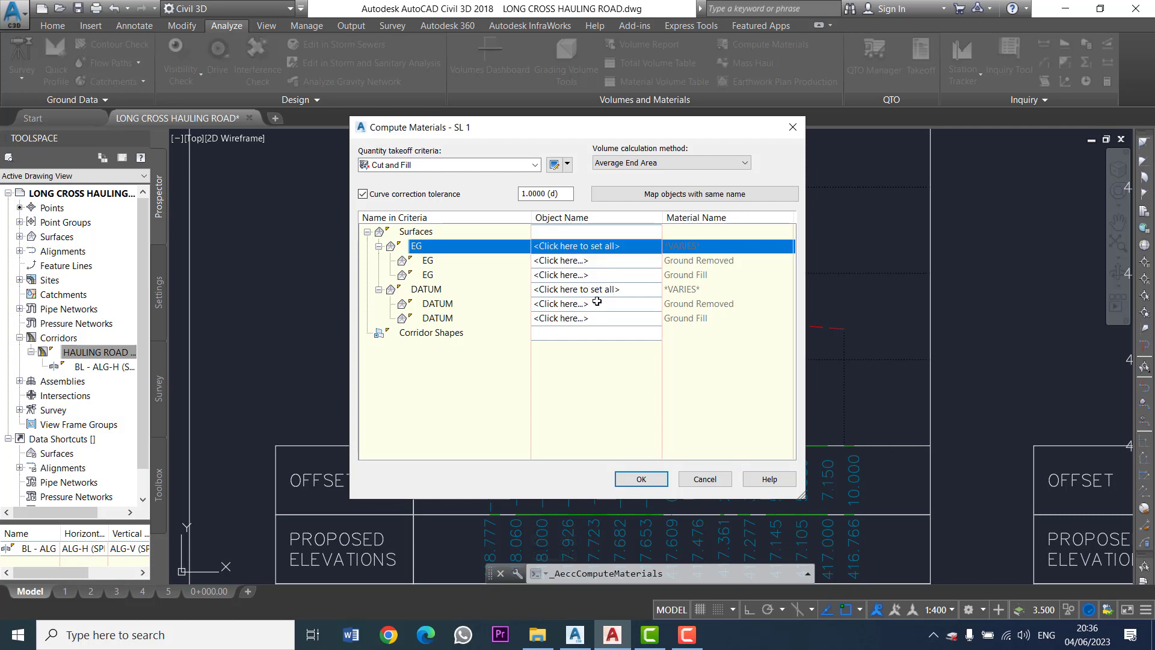
left_click(592, 319)
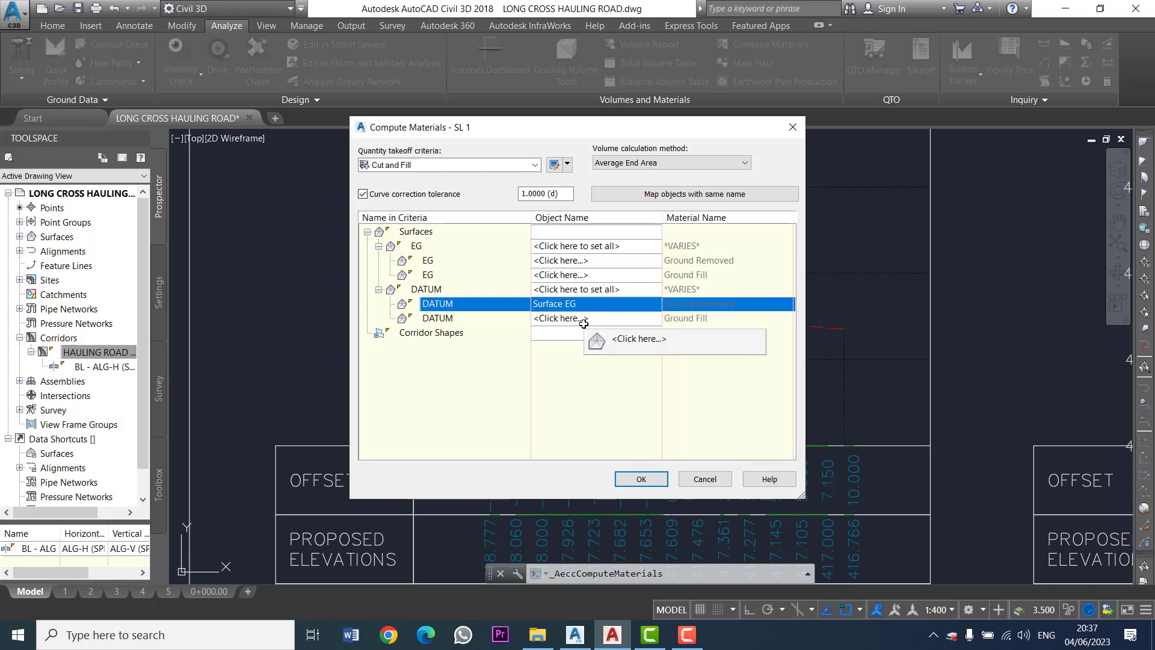
left_click(704, 479)
Open the HAULING ROAD corridor's properties, reviewing Feature Lines before the Surfaces settings
scroll(650, 279, "down", 2)
scroll(629, 268, "up", 2)
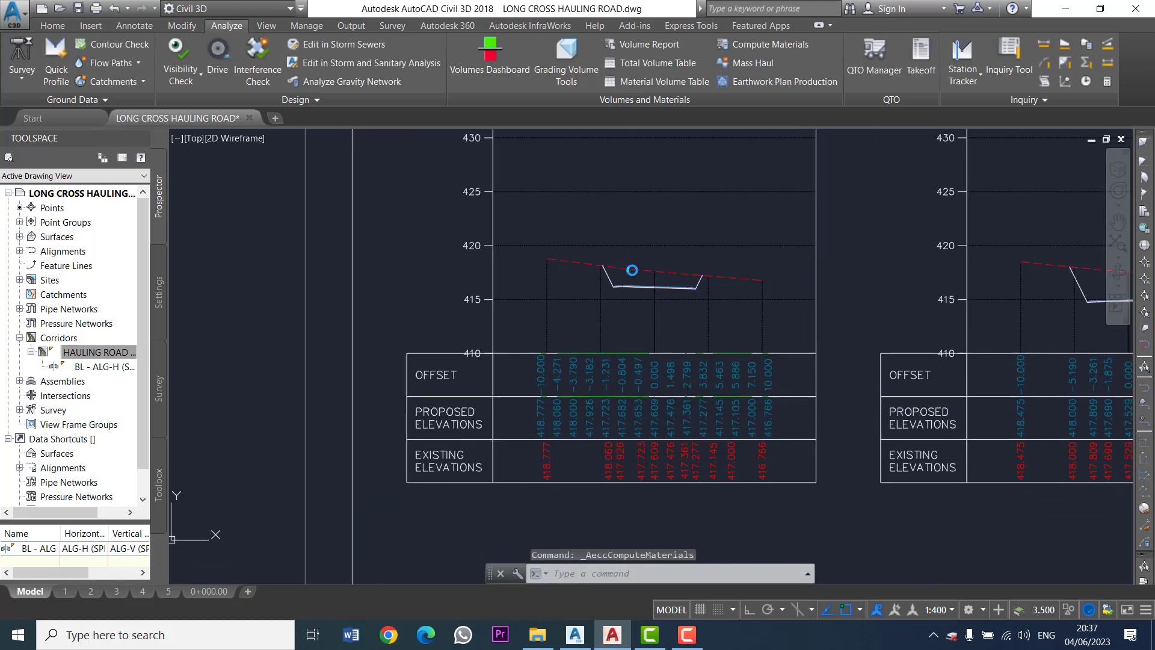
middle_click_drag(628, 281, 664, 252)
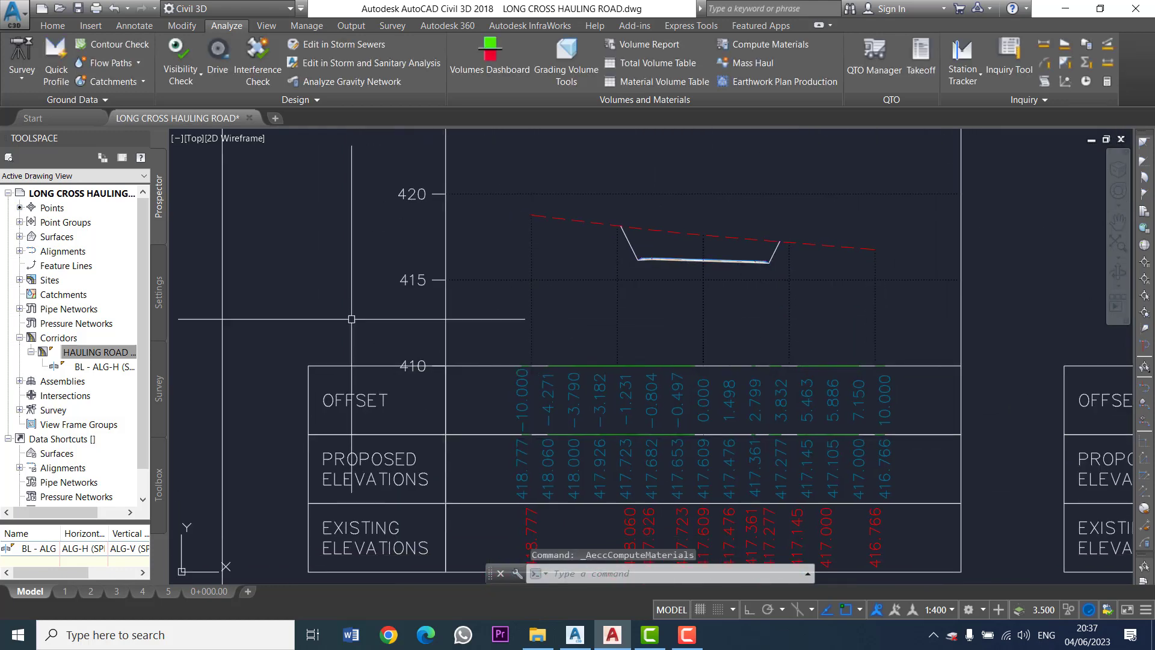
left_click(94, 354)
right_click(94, 355)
left_click(124, 360)
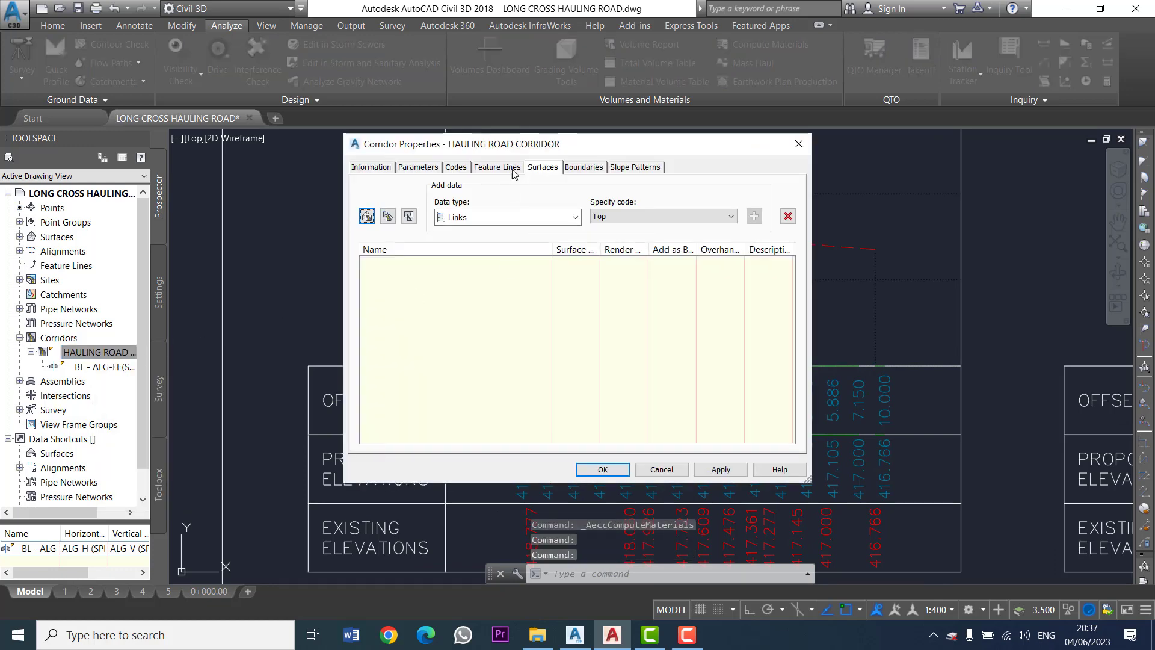
left_click(513, 167)
left_click(557, 166)
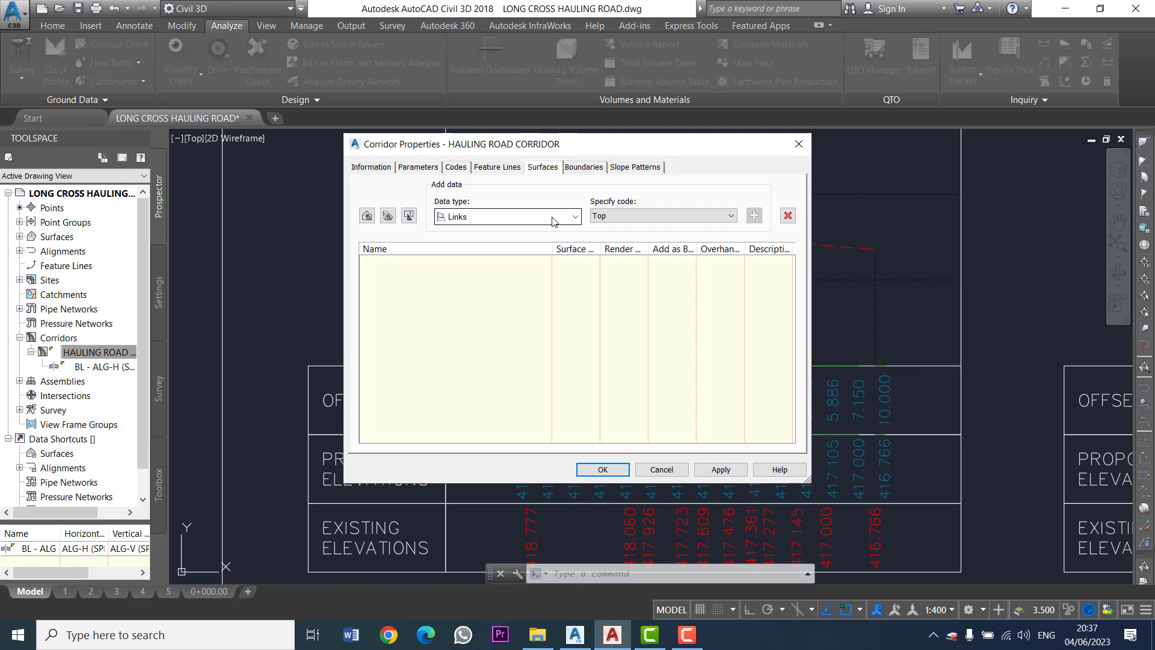
Create corridor surface HAULING ROAD CORRIDOR - (14) with Border Only style, triangles made visible
left_click(367, 215)
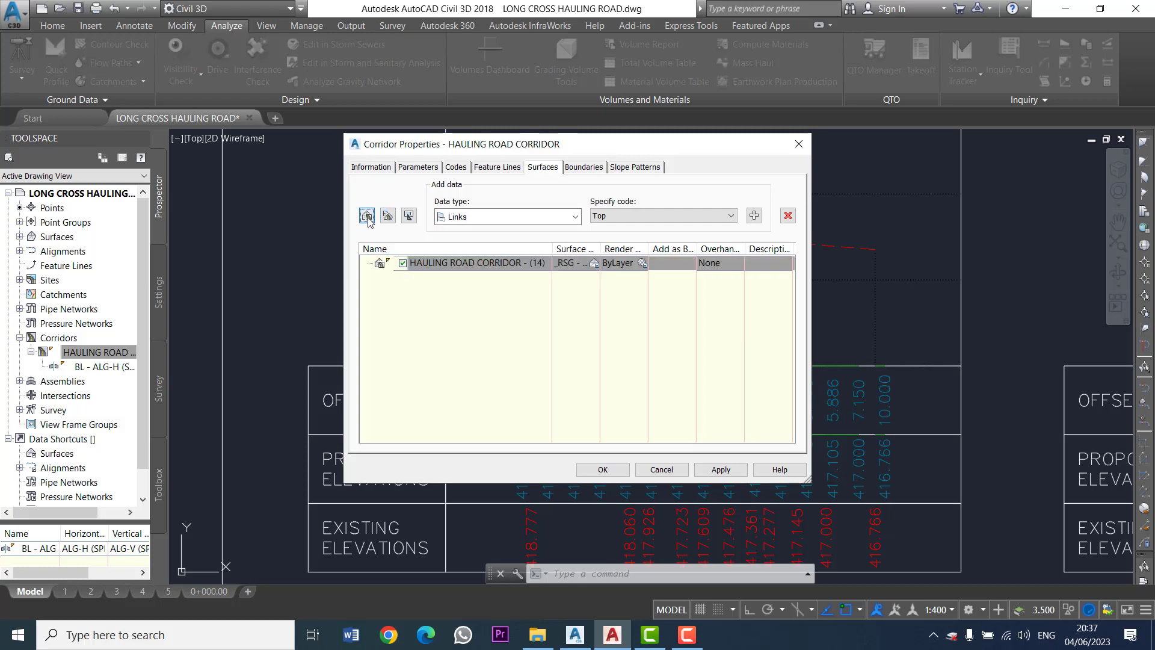
left_click(594, 263)
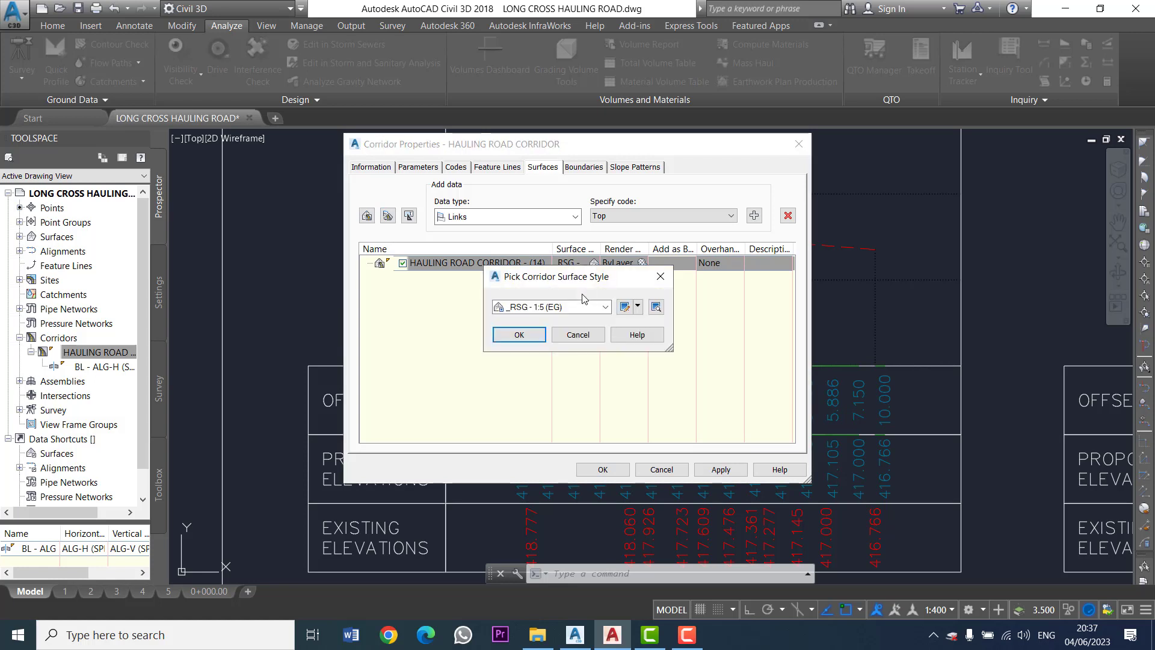
left_click(581, 308)
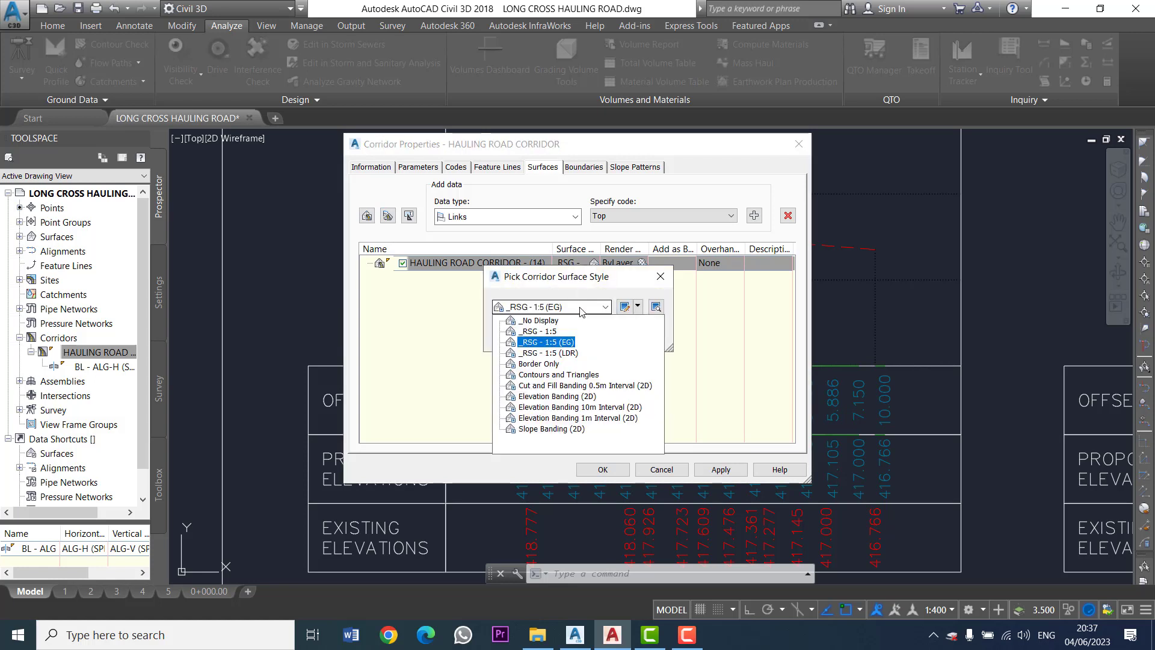
left_click(550, 365)
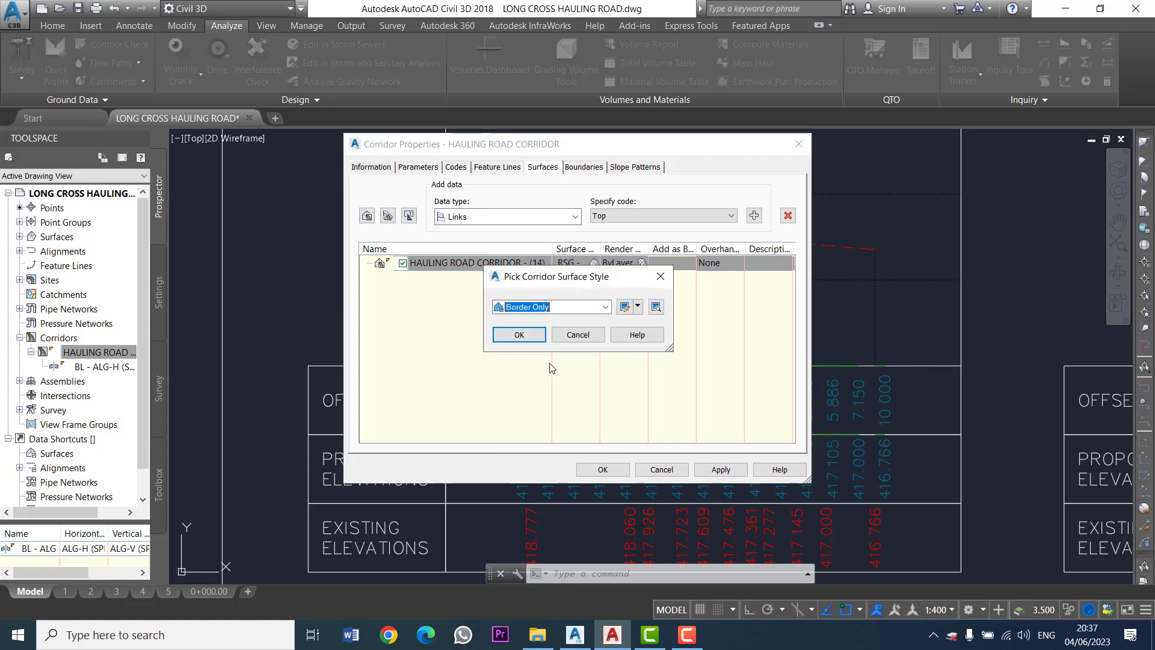
left_click(625, 308)
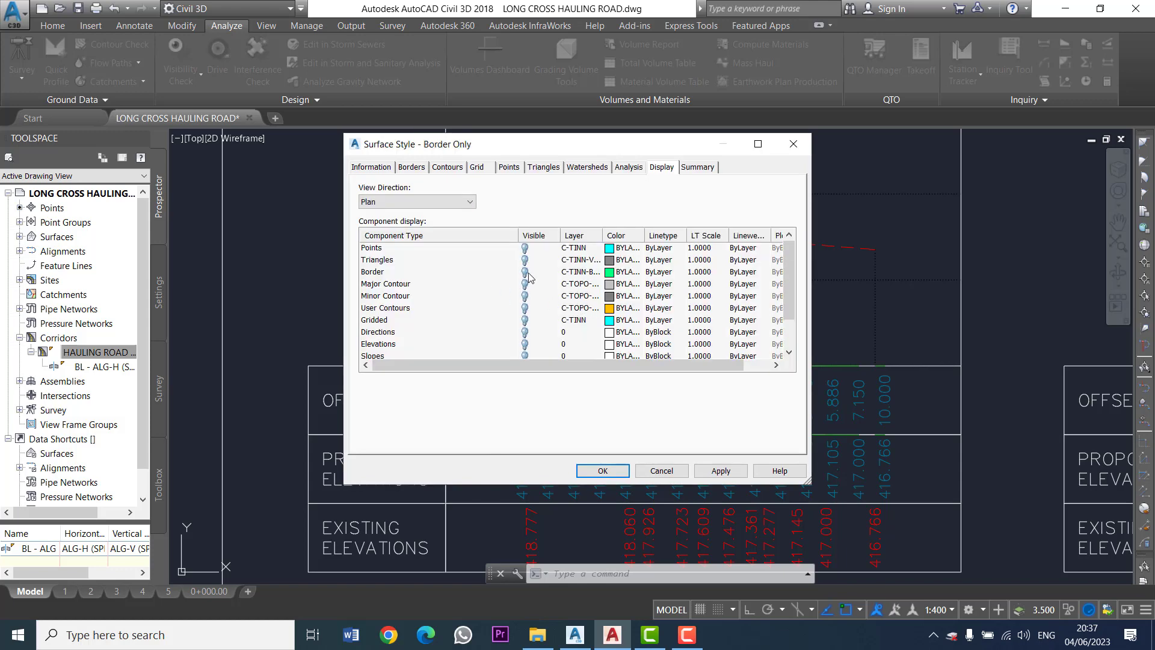
left_click(525, 260)
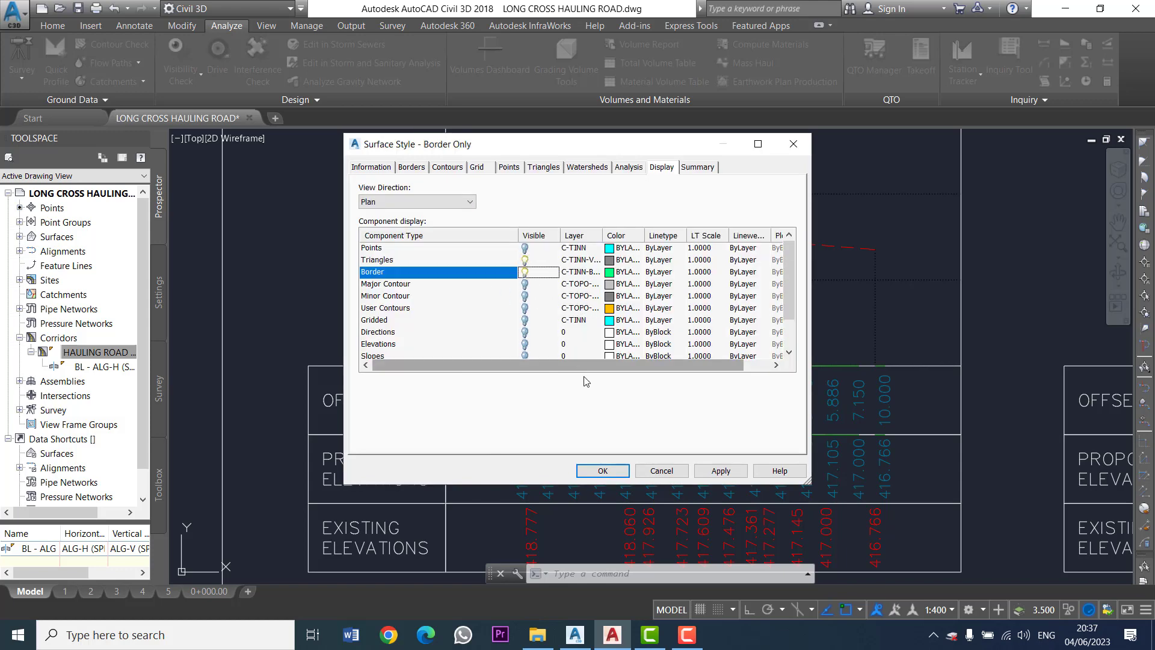
left_click(603, 471)
left_click(531, 338)
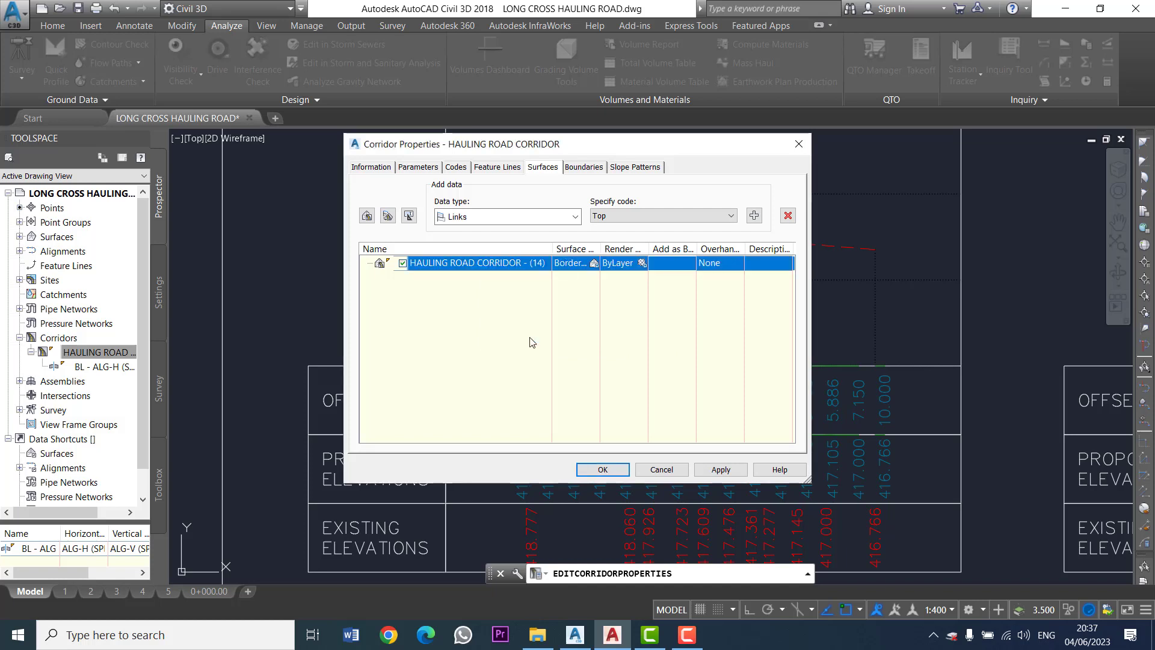
Add Datum links to the corridor surface with Bottom Links overhang correction
left_click(704, 217)
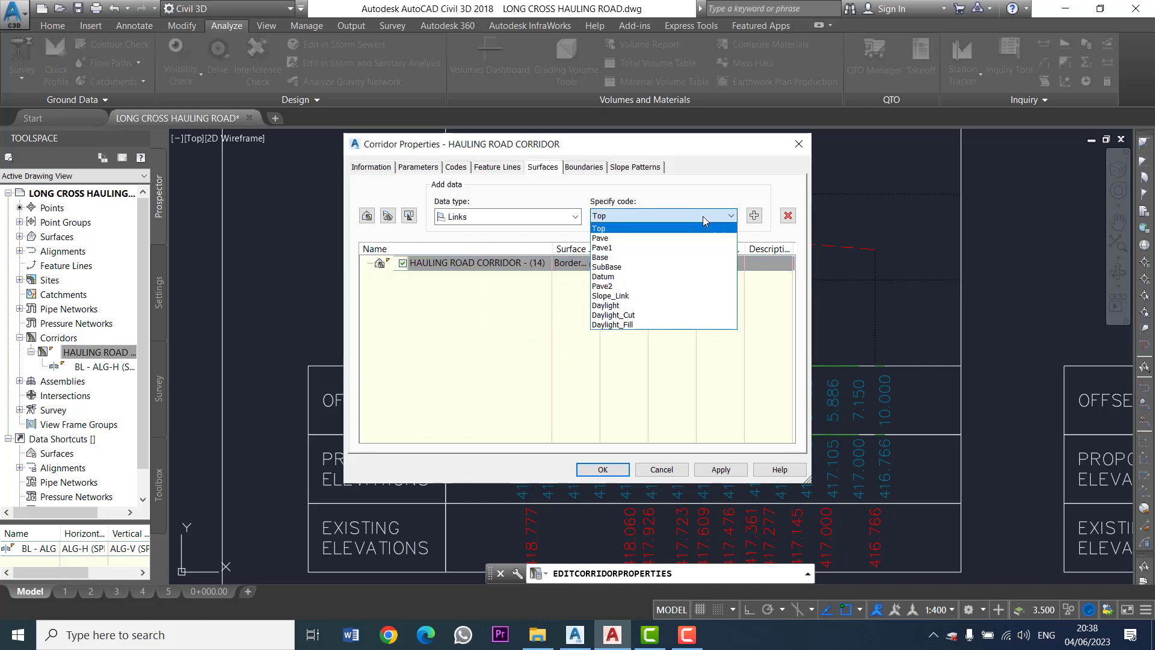
left_click(683, 277)
left_click(755, 215)
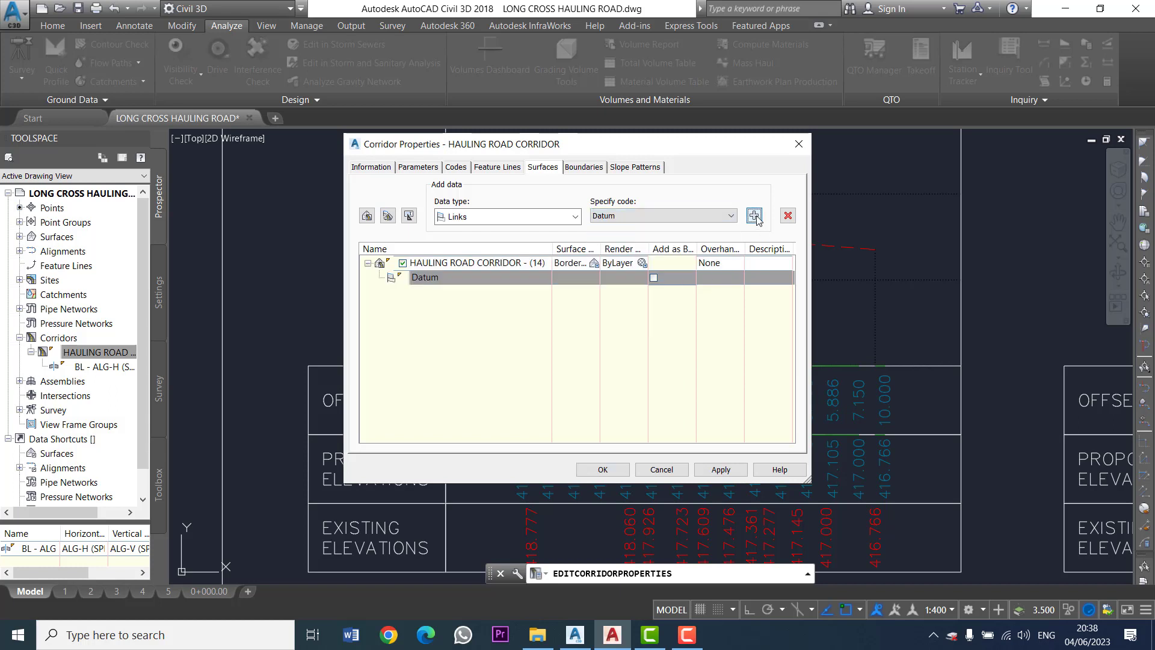
left_click(703, 265)
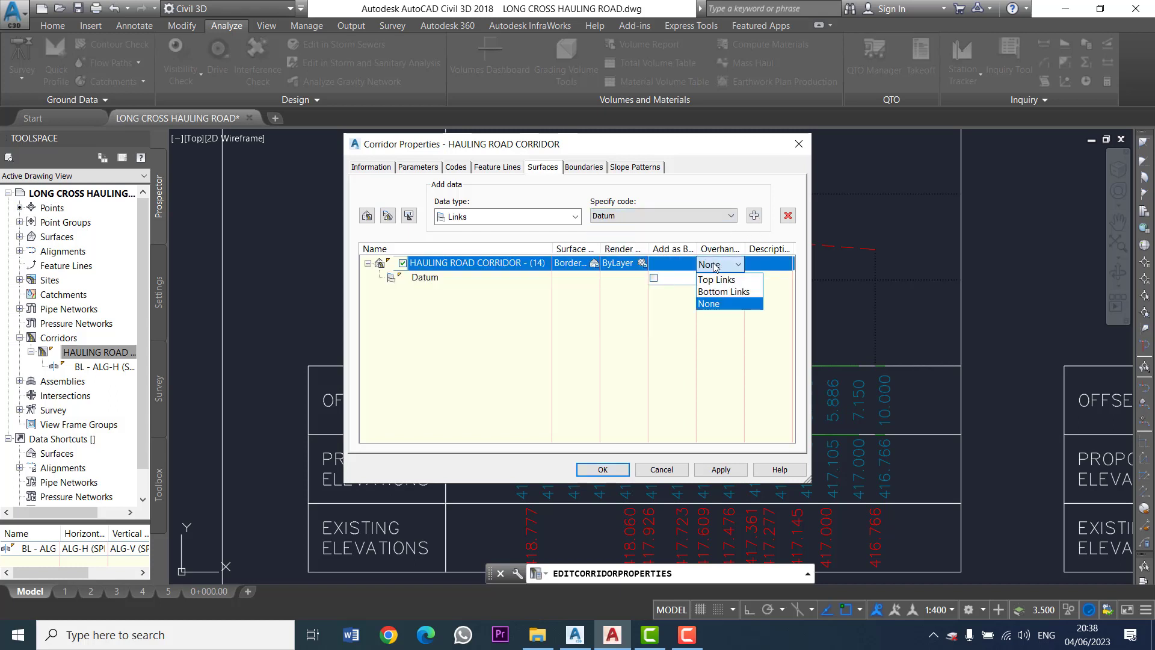
left_click(725, 300)
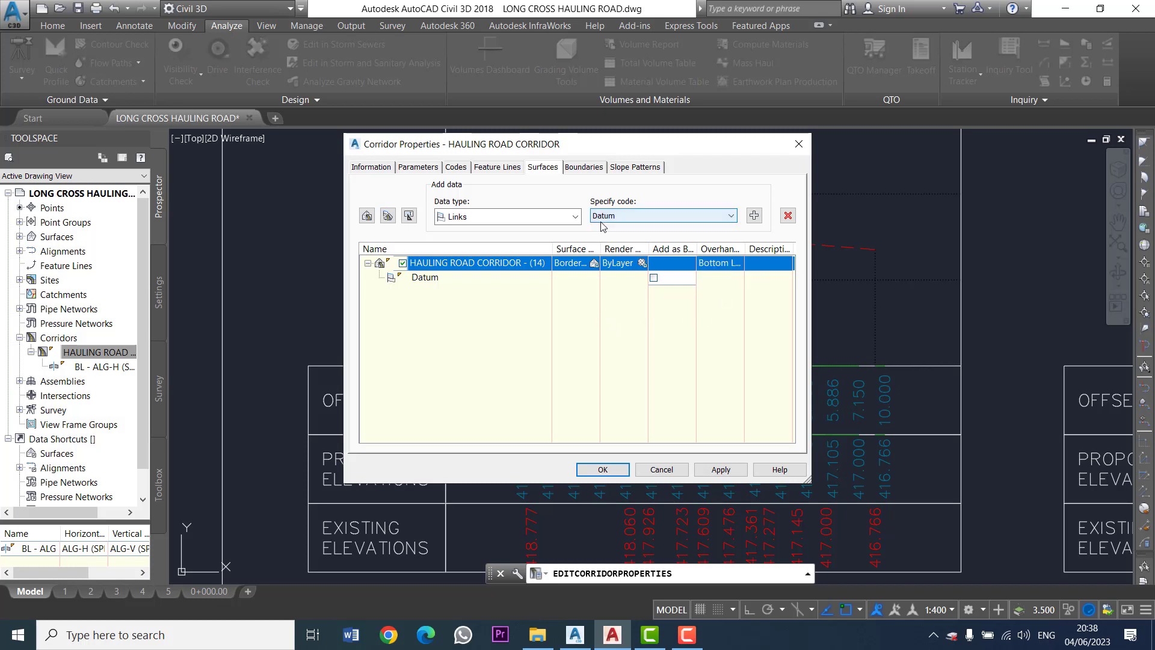
left_click(585, 168)
Set Corridor extents as the HAULING ROAD outer boundary and close corridor properties
left_click(437, 211)
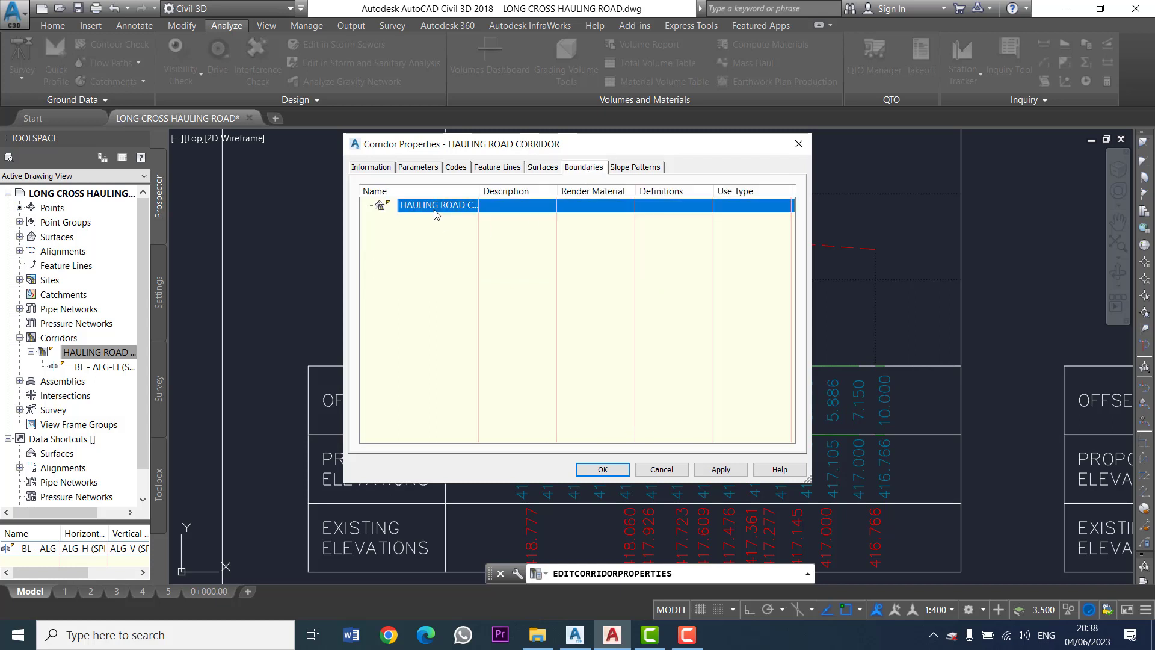
right_click(437, 212)
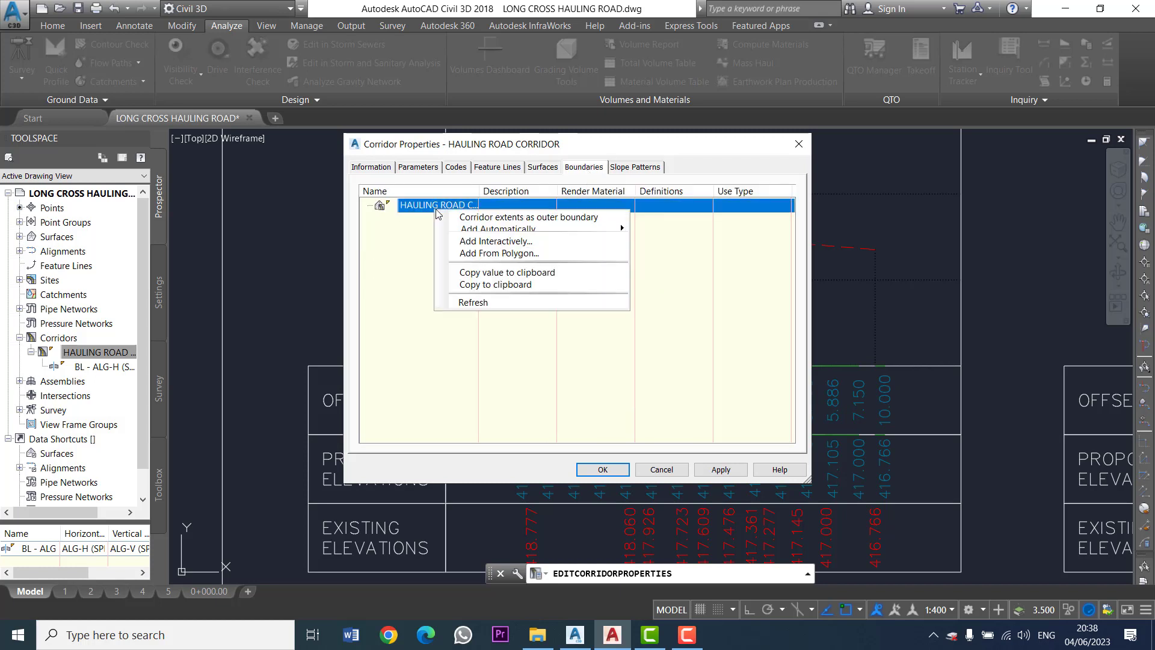
left_click(486, 218)
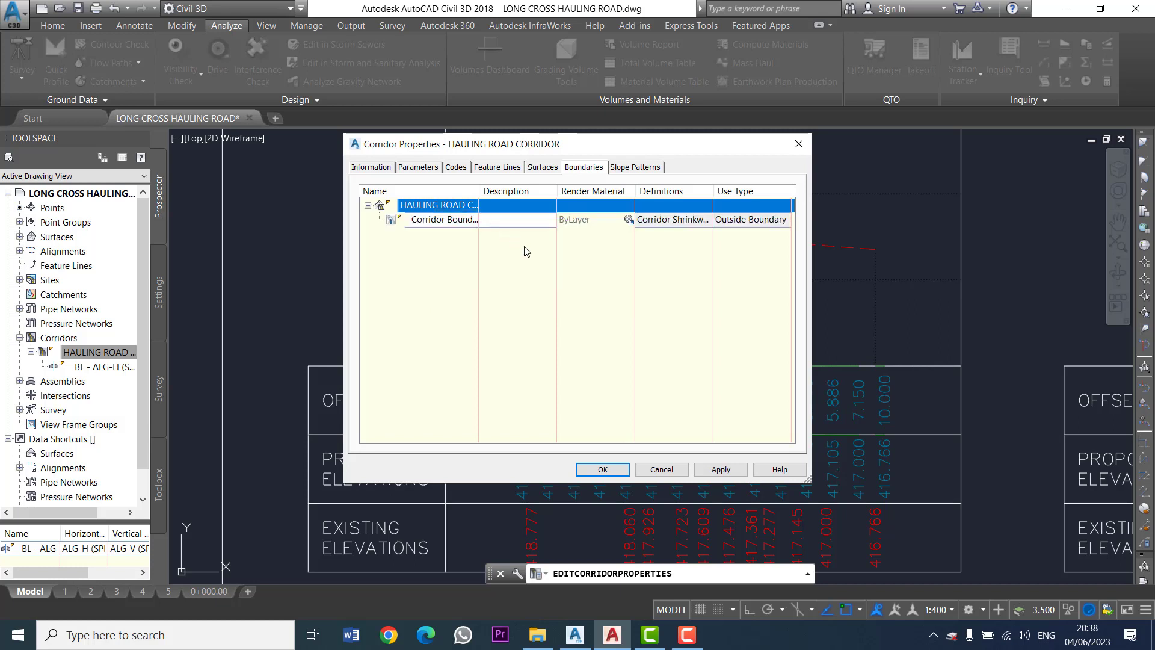
left_click(609, 470)
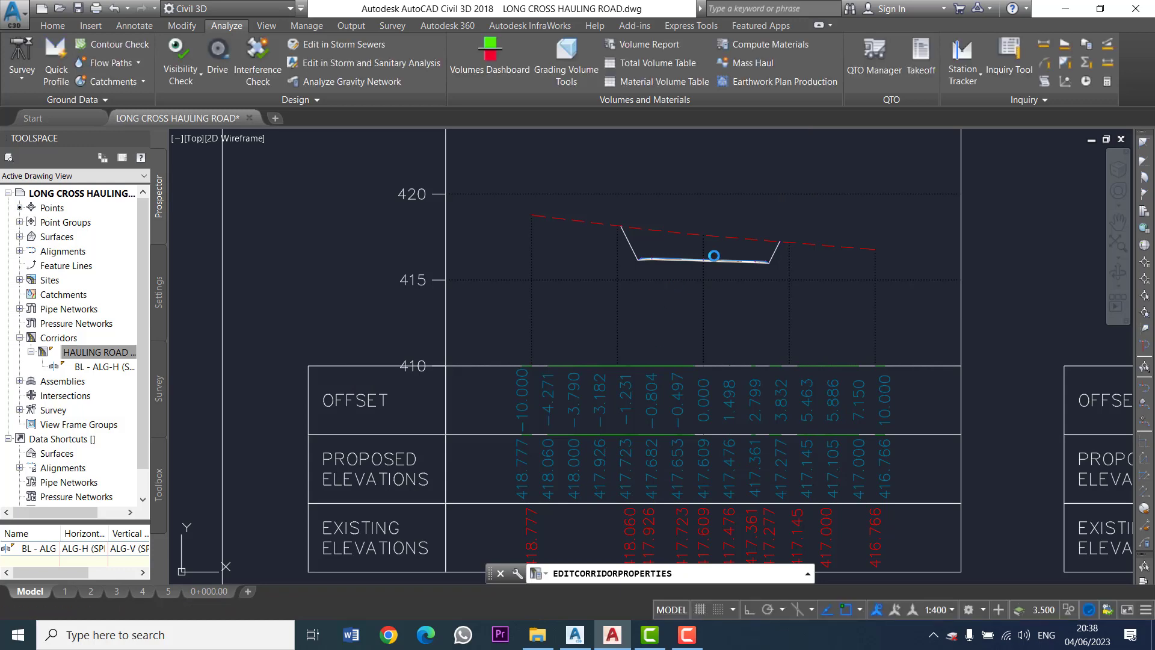
Zoom and pan from the section sheets to the plan-view corridor near stations 0+078 to 0+100
scroll(704, 231, "down", 2)
scroll(704, 232, "up", 2)
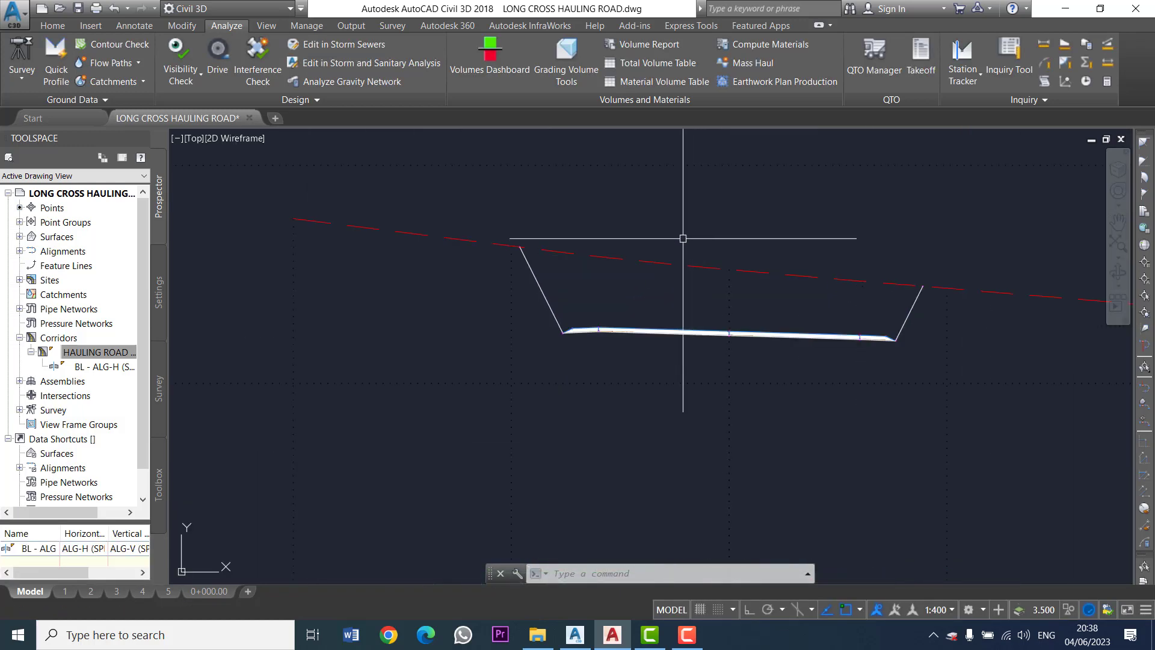
scroll(686, 253, "down", 3)
scroll(678, 271, "up", 3)
scroll(765, 313, "down", 6)
scroll(666, 343, "down", 3)
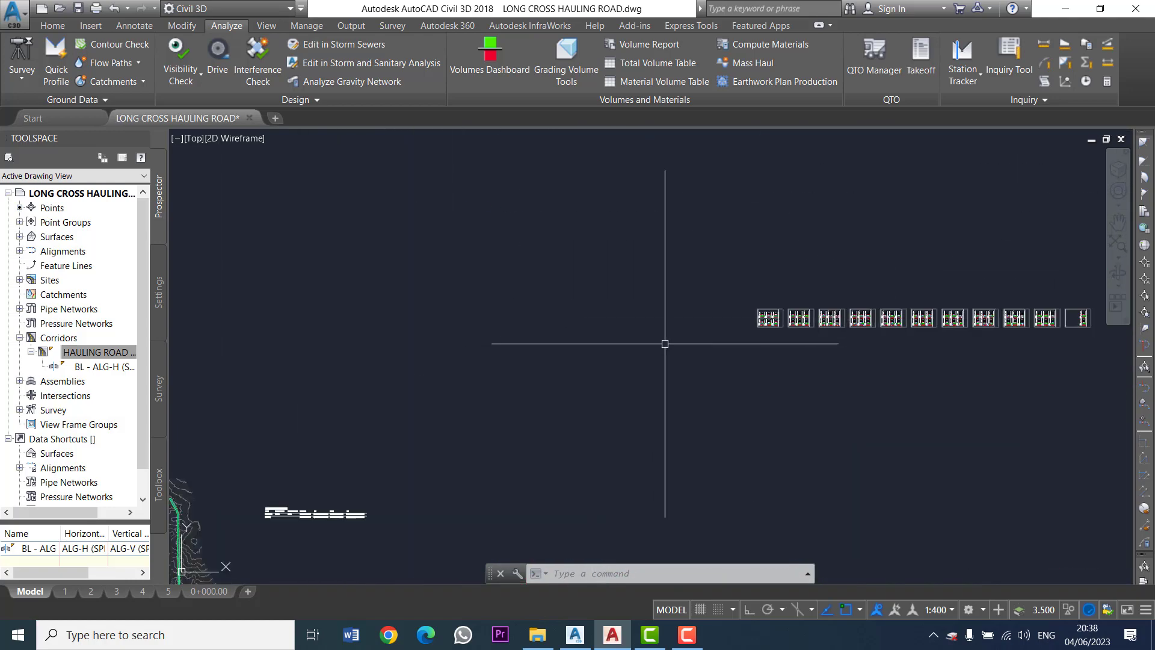
scroll(665, 343, "up", 3)
scroll(748, 353, "up", 2)
scroll(510, 417, "up", 2)
scroll(511, 417, "up", 2)
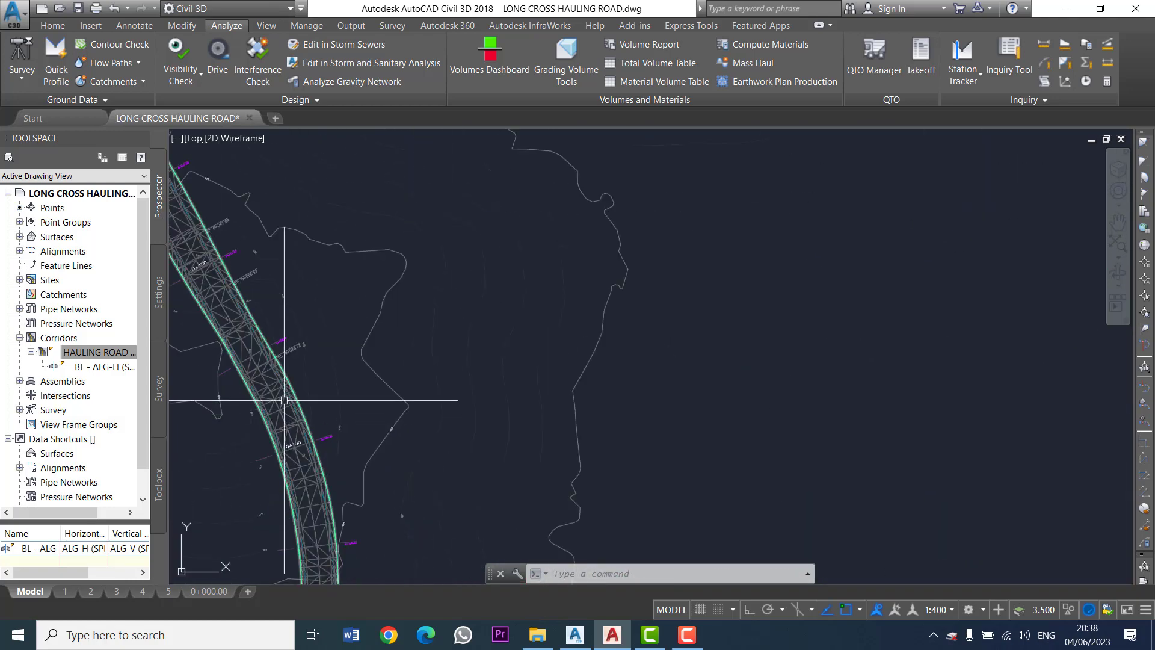
middle_click_drag(284, 400, 903, 206)
scroll(885, 214, "up", 1)
scroll(746, 263, "up", 2)
scroll(662, 262, "down", 3)
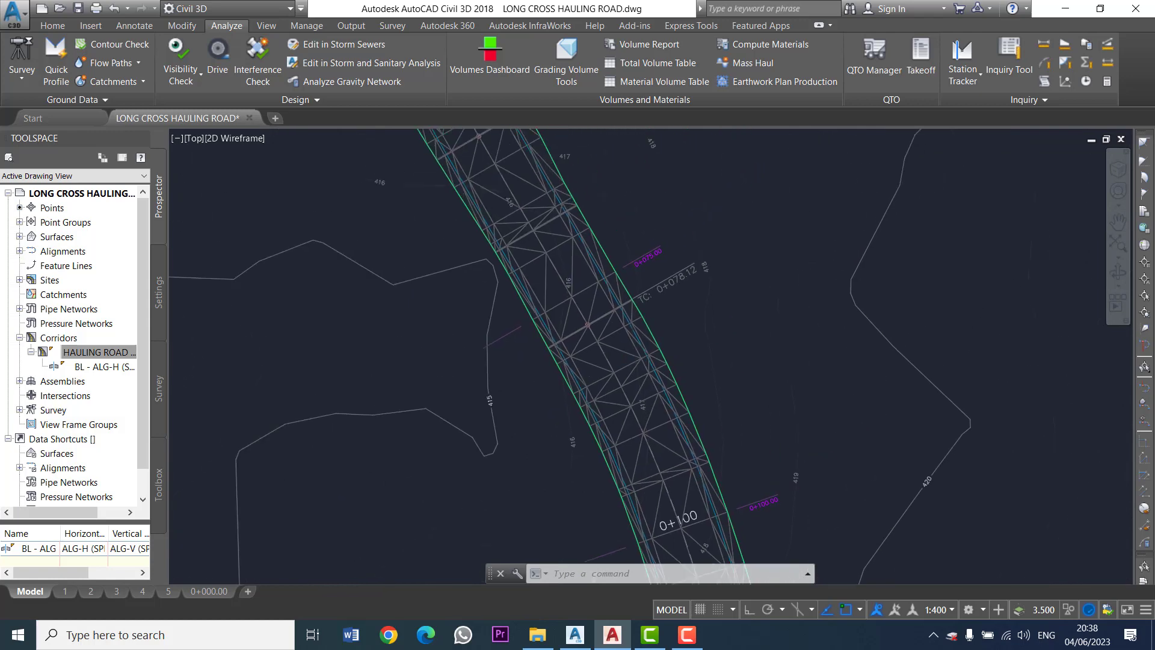
scroll(562, 259, "up", 1)
scroll(516, 258, "up", 3)
scroll(516, 261, "down", 2)
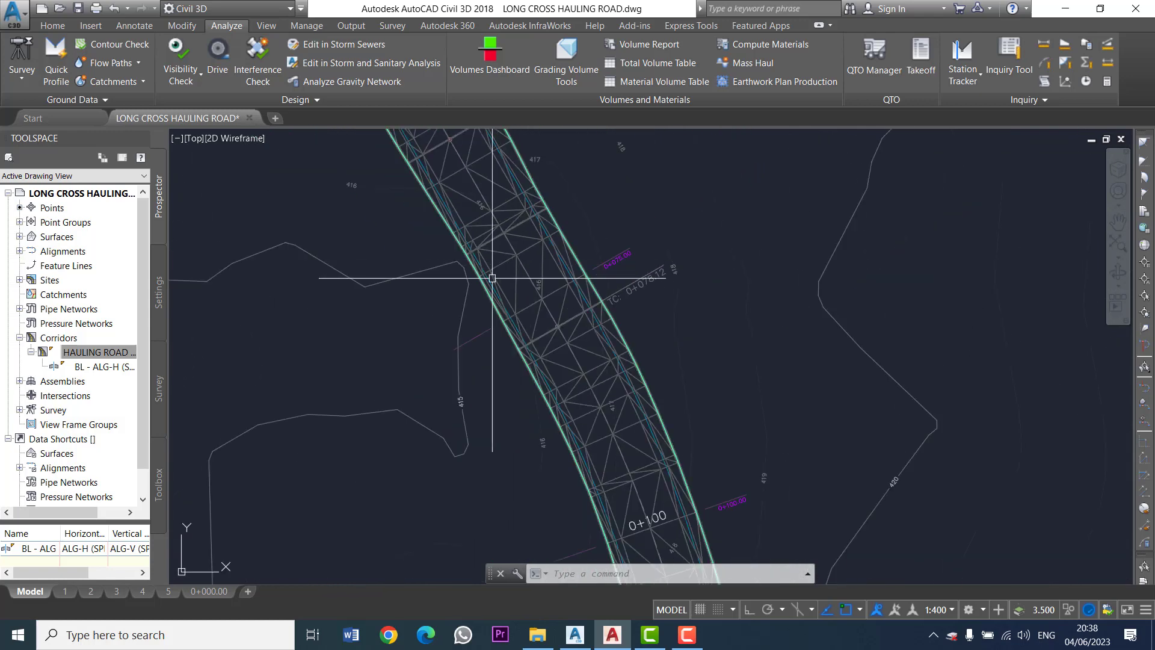
scroll(532, 282, "up", 3)
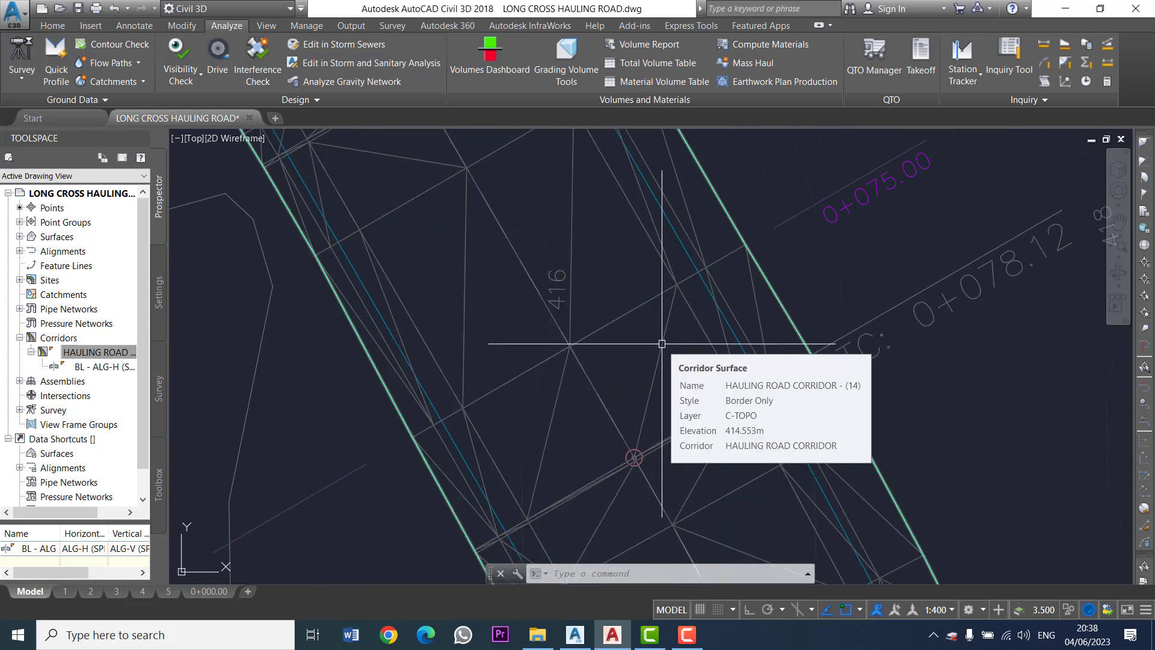
left_click(662, 343)
right_click(662, 345)
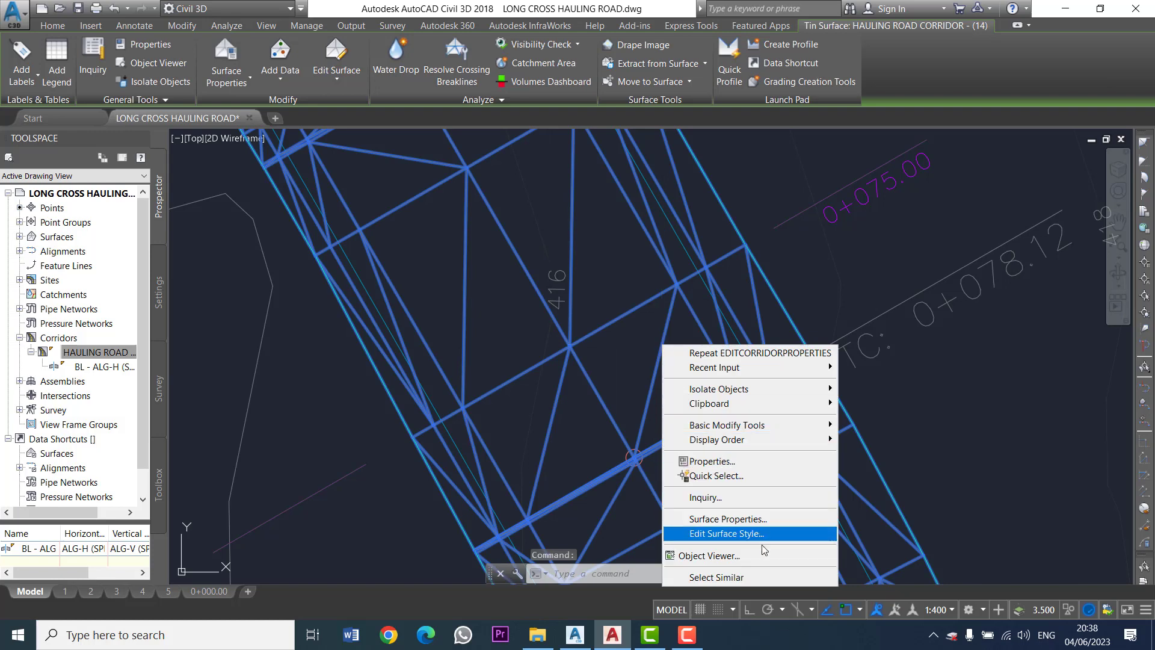
left_click(727, 534)
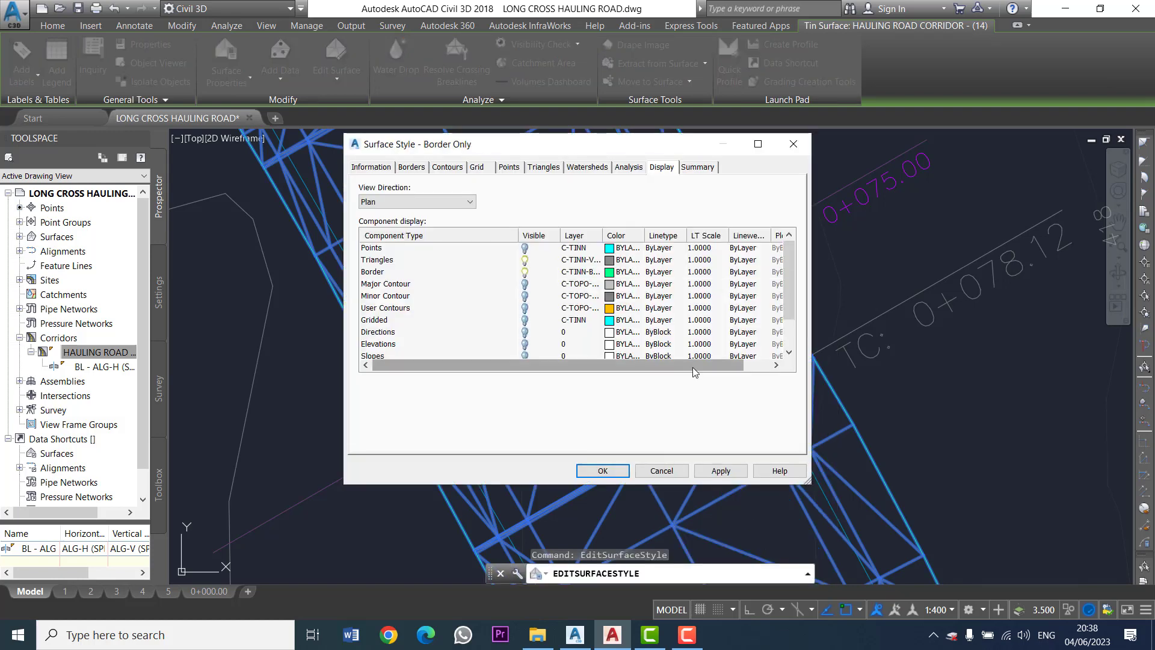
left_click(379, 168)
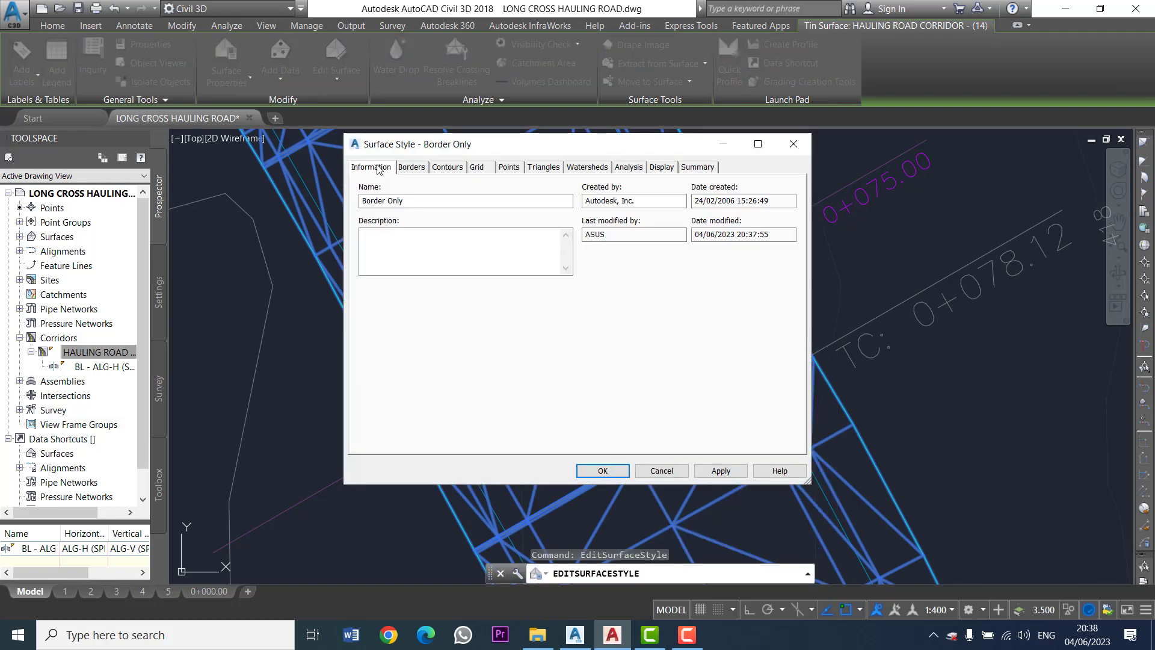
left_click(386, 200)
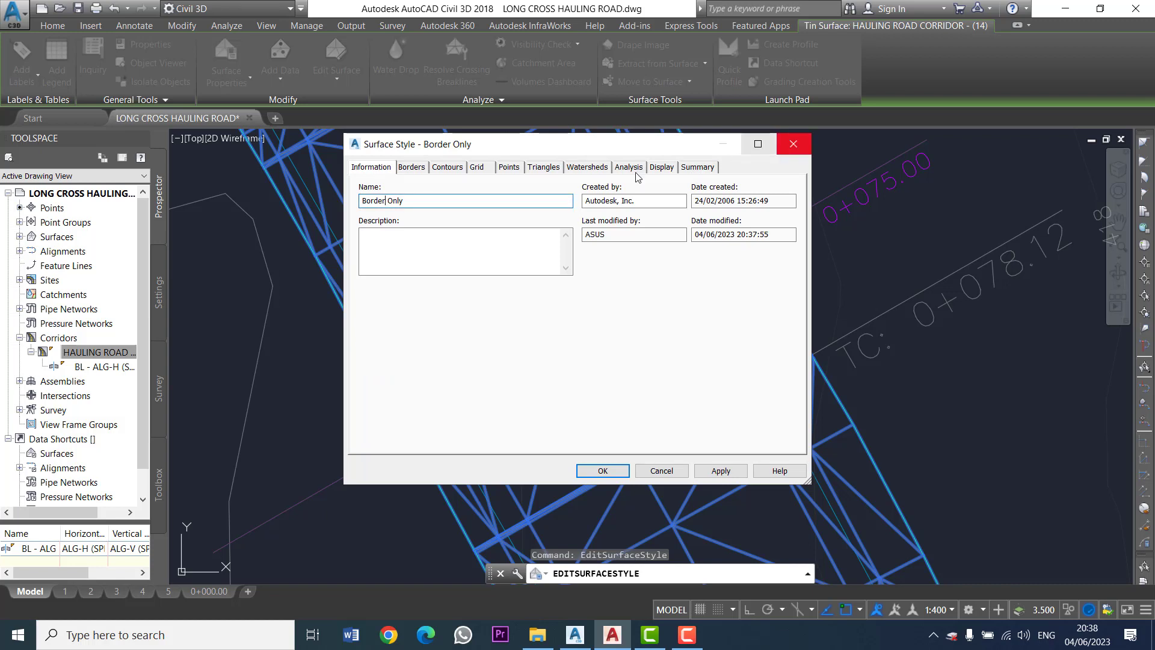
left_click(793, 144)
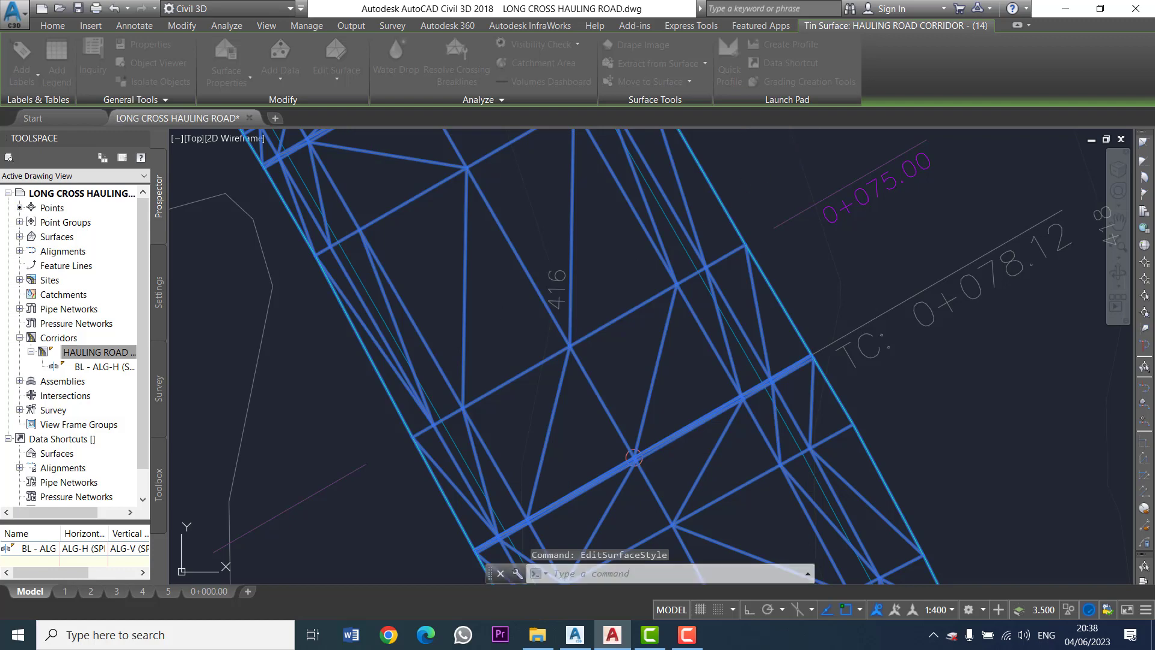
Expand Surfaces, select the HAULING ROAD corridor surface, and regenerate the corridor via Section Editor
left_click(20, 237)
left_click(95, 251)
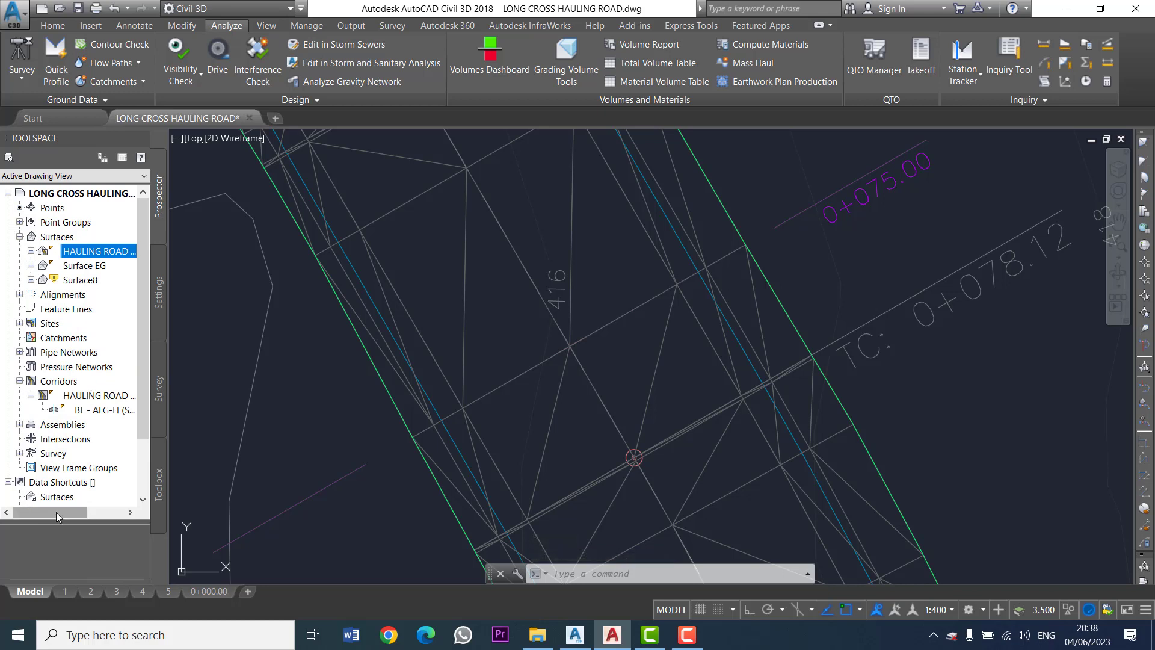
left_click_drag(56, 512, 103, 512)
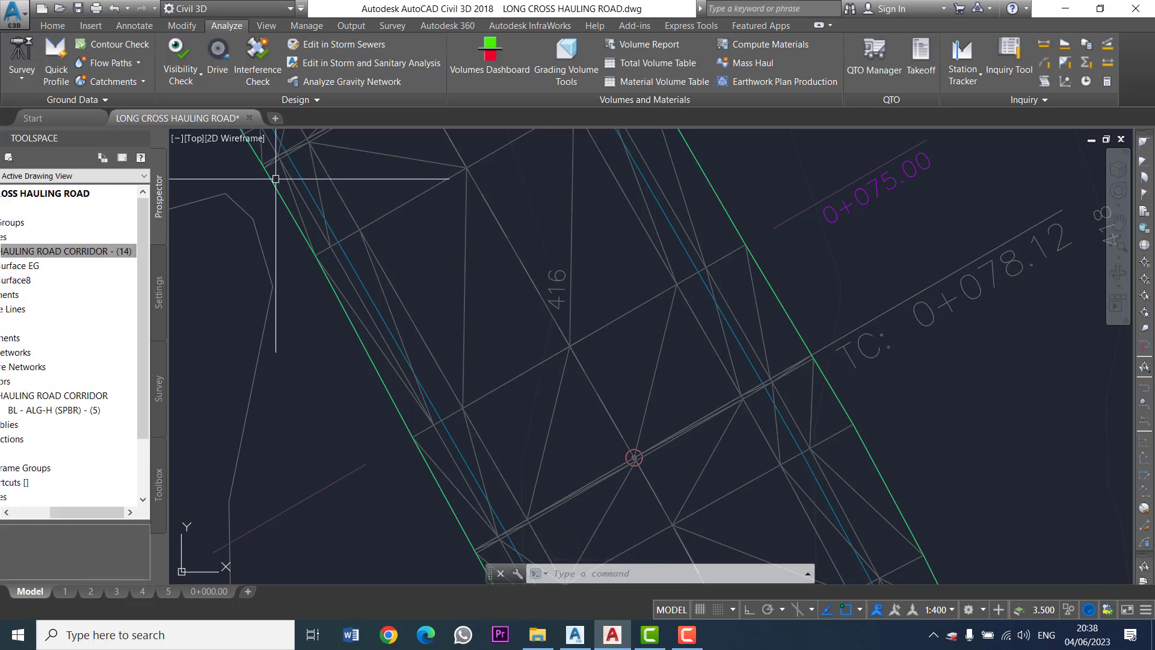
left_click_drag(109, 512, 71, 513)
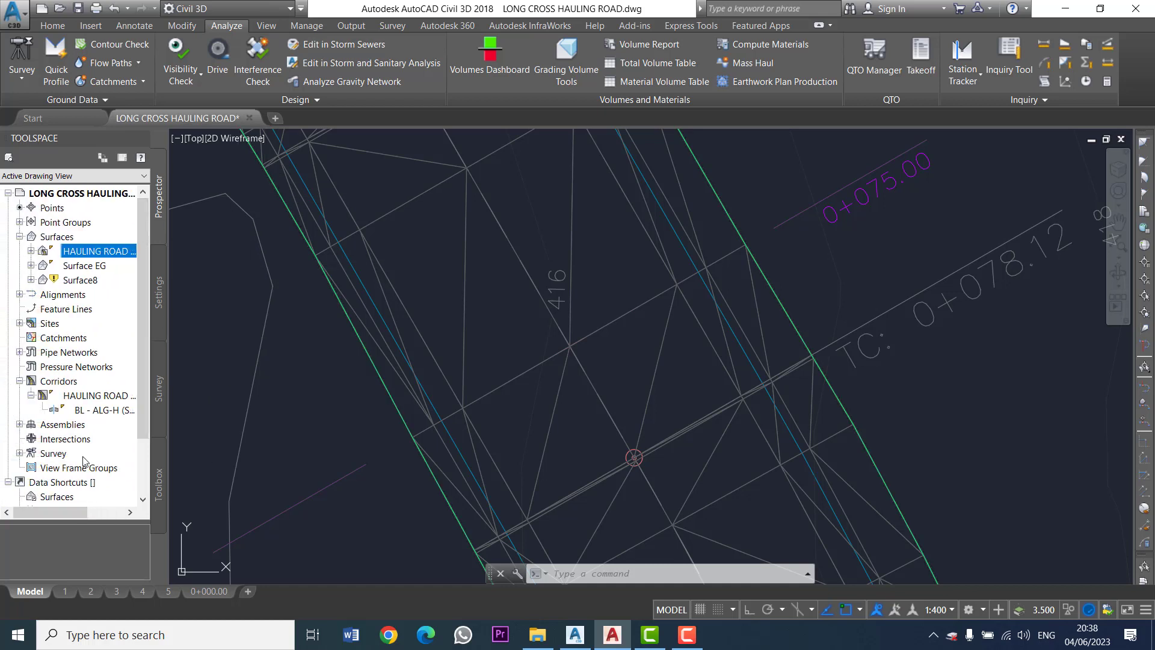
right_click(99, 401)
left_click(181, 414)
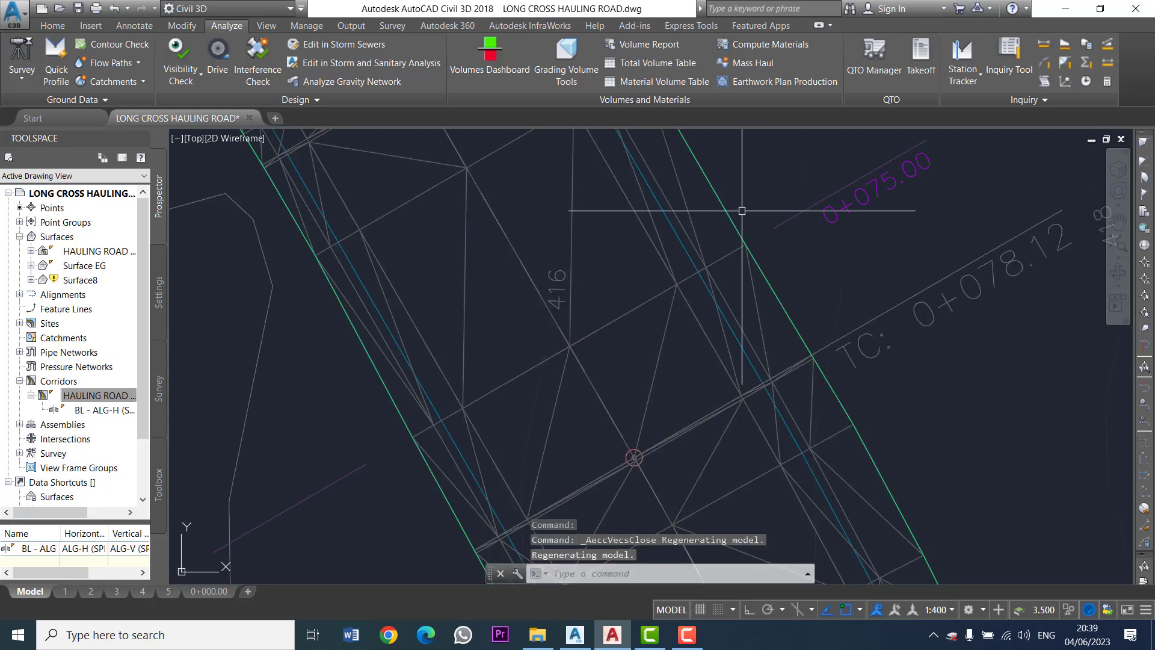
Reopen the corridor's properties and inspect its boundary entries with widened name column
right_click(125, 402)
left_click(150, 403)
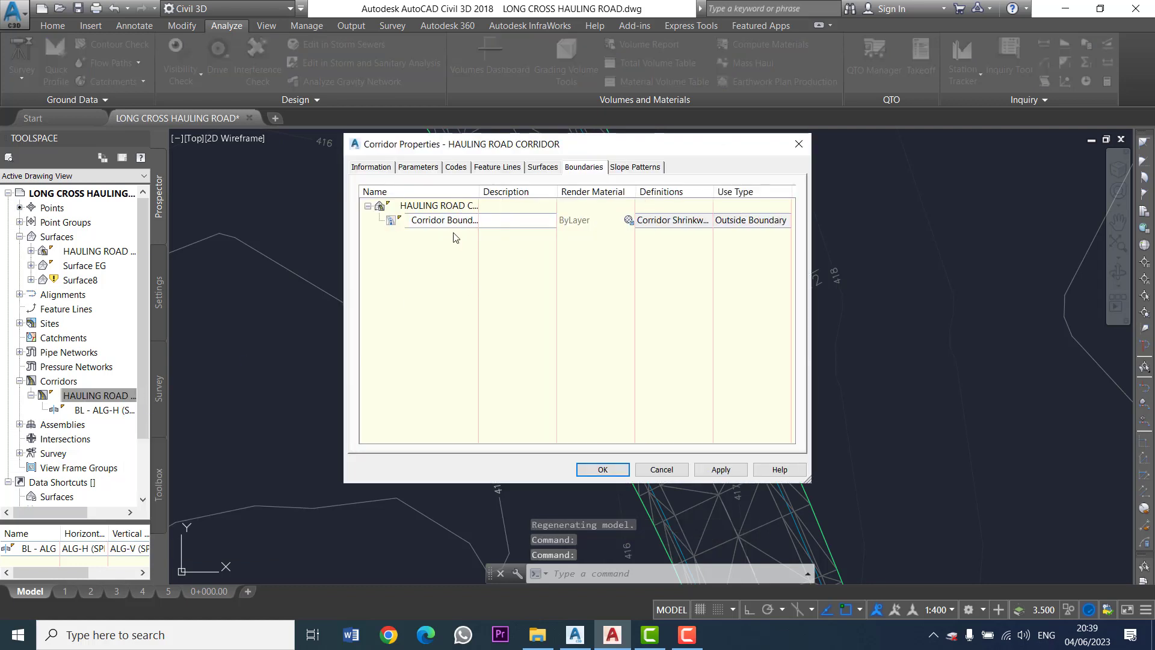
left_click(452, 208)
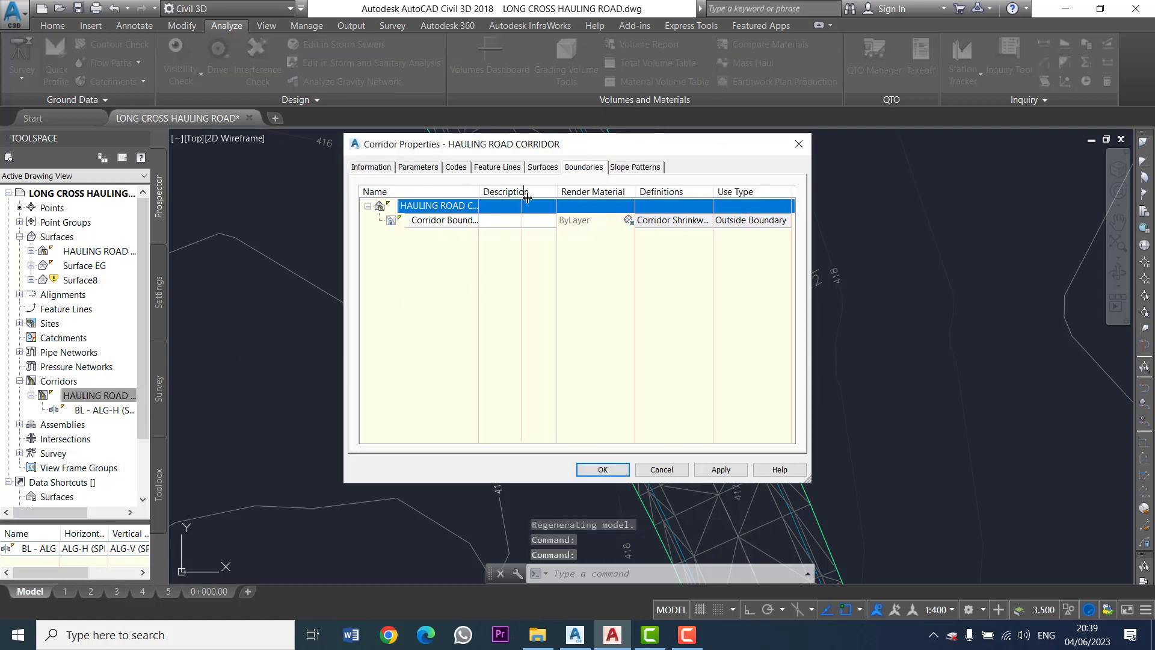
left_click_drag(475, 191, 560, 191)
right_click(507, 207)
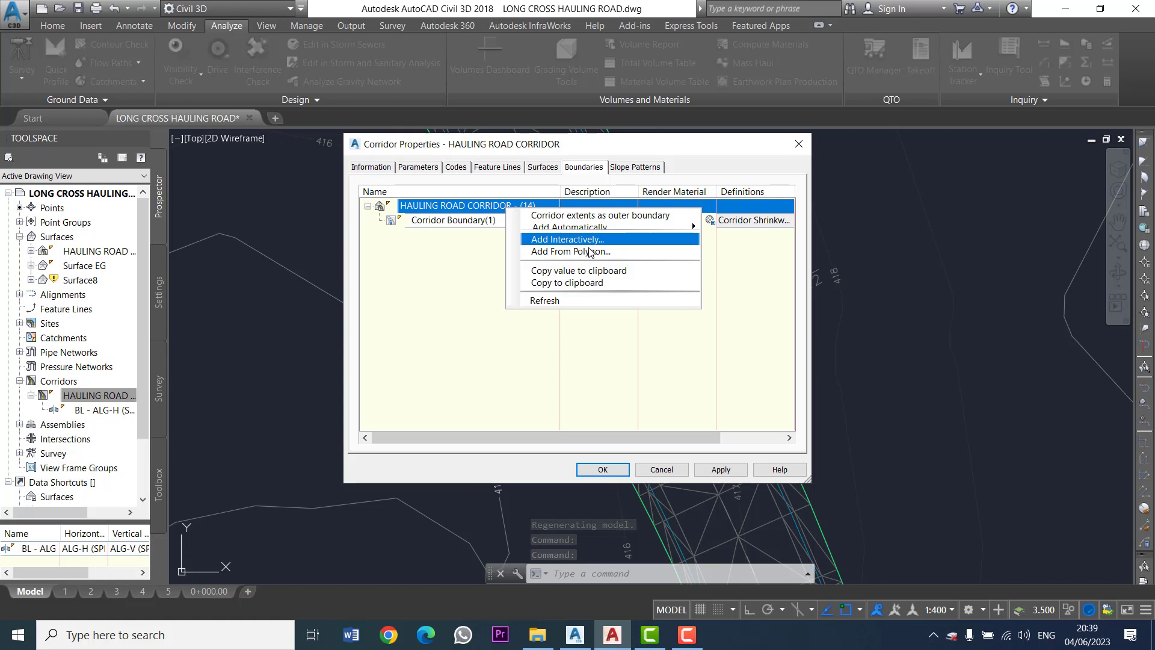
left_click(478, 203)
double_click(479, 203)
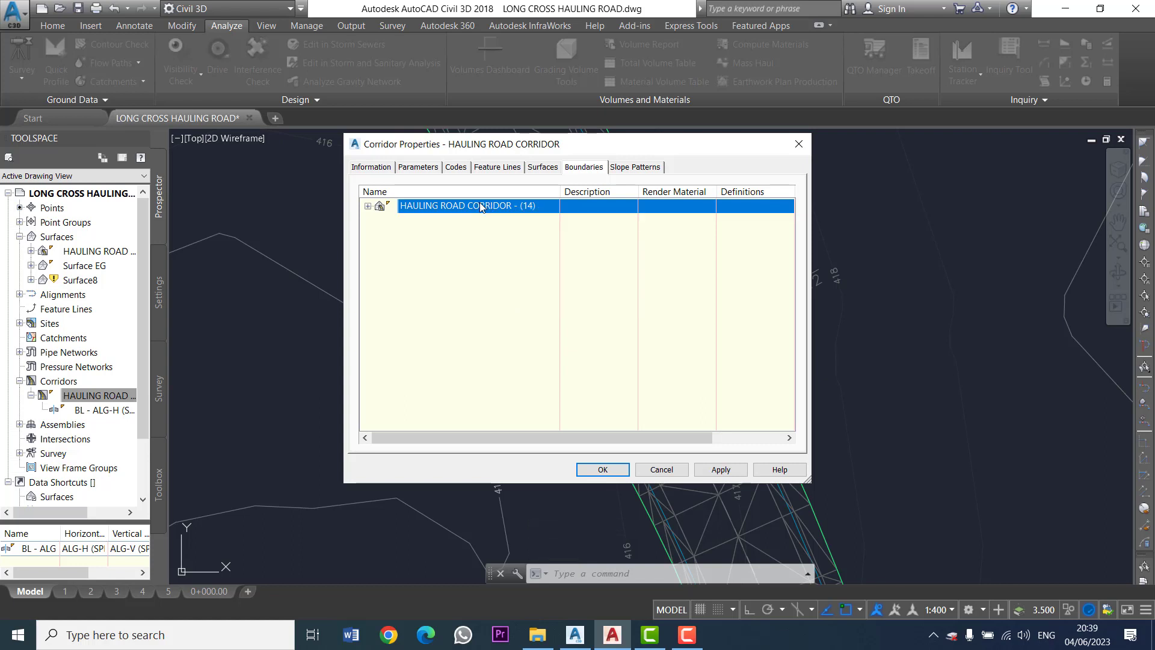
left_click(367, 205)
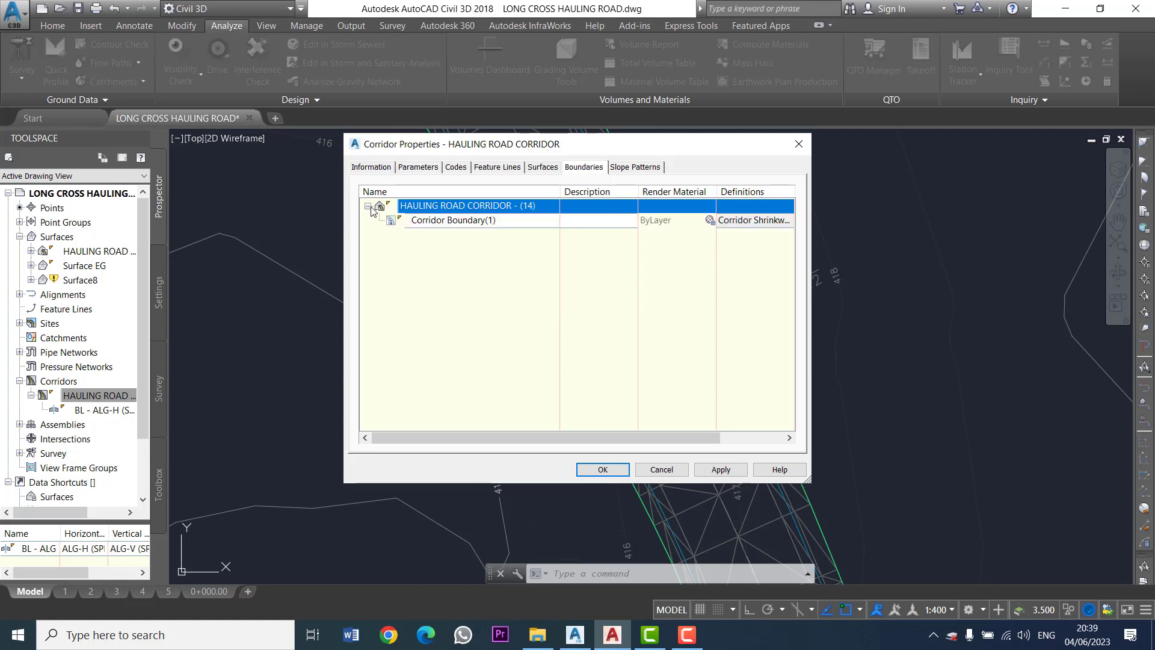
right_click(515, 206)
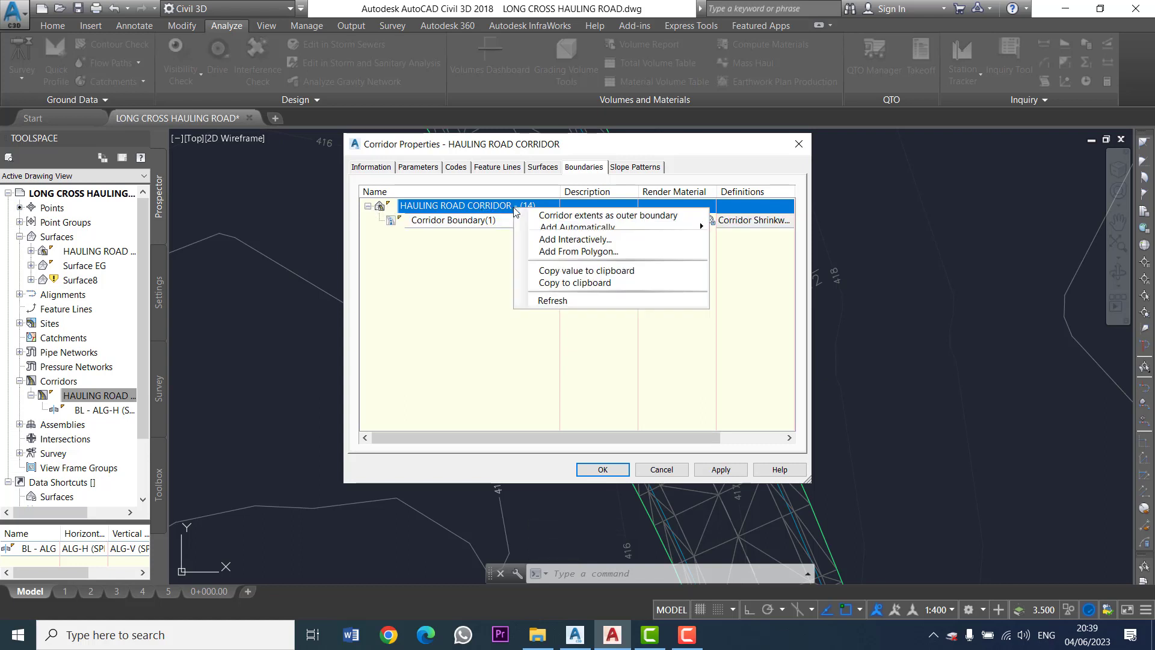
left_click(542, 167)
Rename the corridor surface suffix '(14)' to 'datum' and apply the changes
left_click(505, 264)
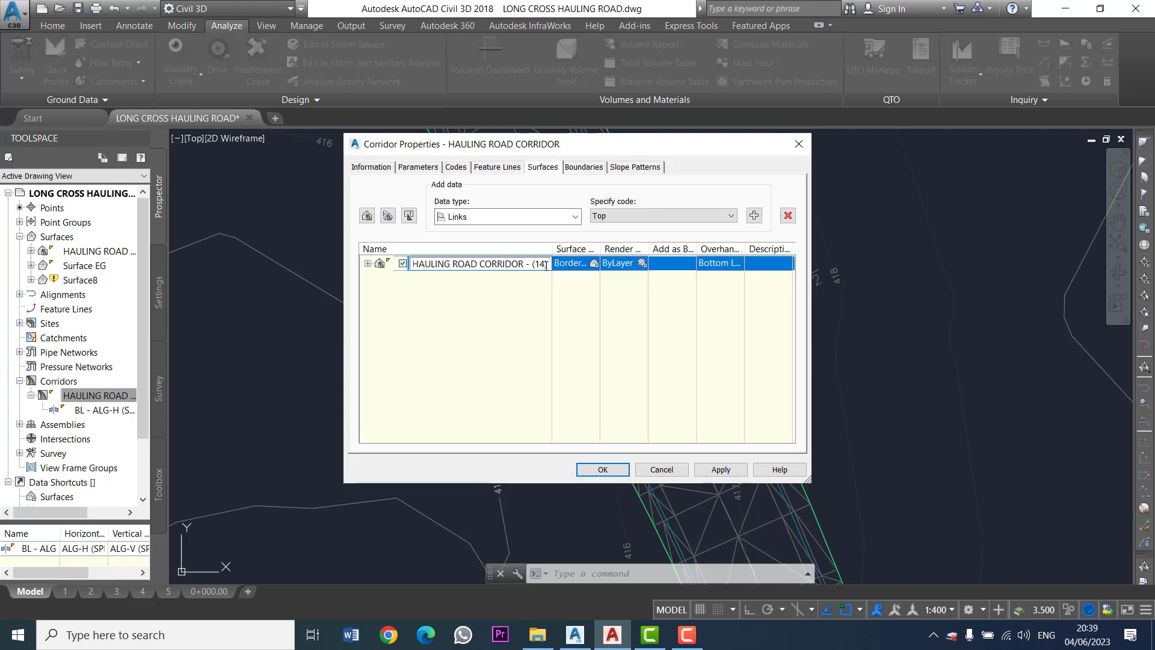
left_click_drag(547, 266, 532, 265)
type("datum")
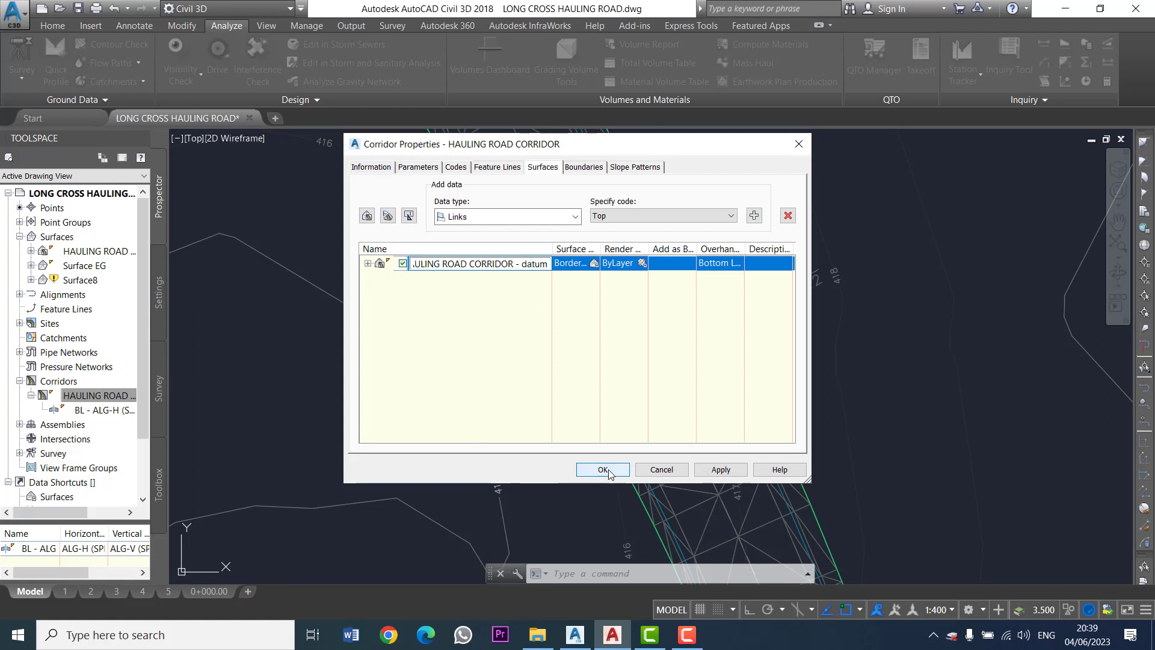
left_click(603, 469)
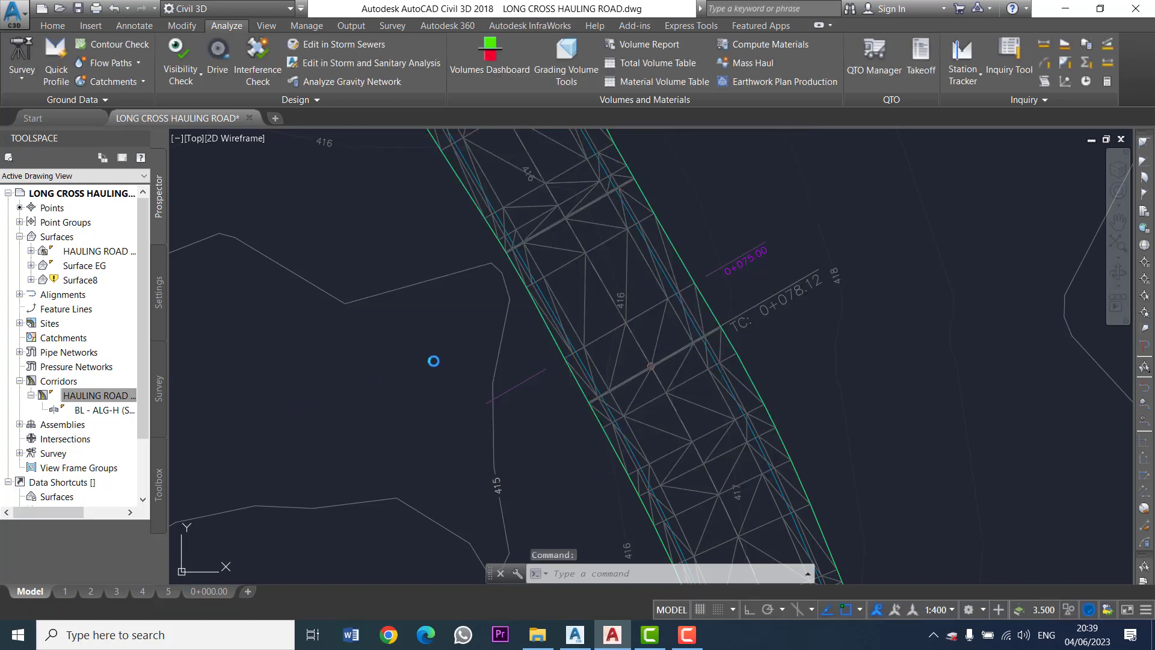
Zoom and pan to the STA 0+100 and 0+050 cross-section views, briefly selecting STA 0+100
scroll(434, 361, "down", 5)
scroll(469, 355, "down", 4)
scroll(601, 337, "down", 2)
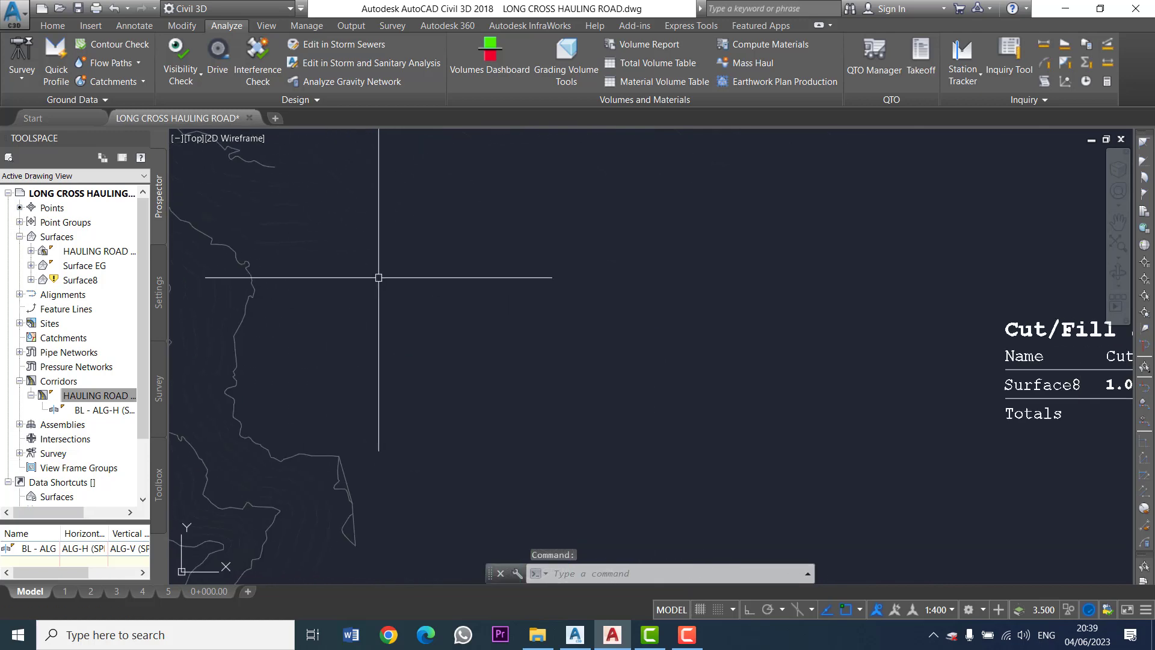
scroll(379, 276, "down", 3)
middle_click_drag(723, 325, 661, 278)
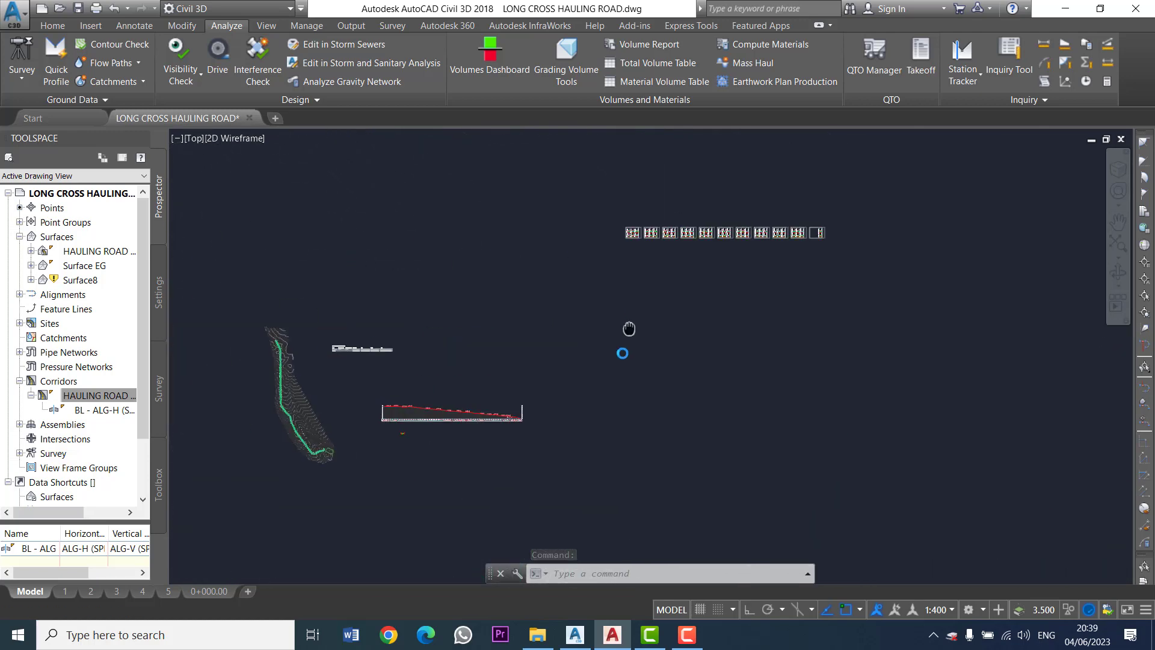
scroll(663, 232, "up", 3)
scroll(498, 238, "up", 3)
scroll(487, 361, "up", 3)
middle_click_drag(486, 360, 867, 260)
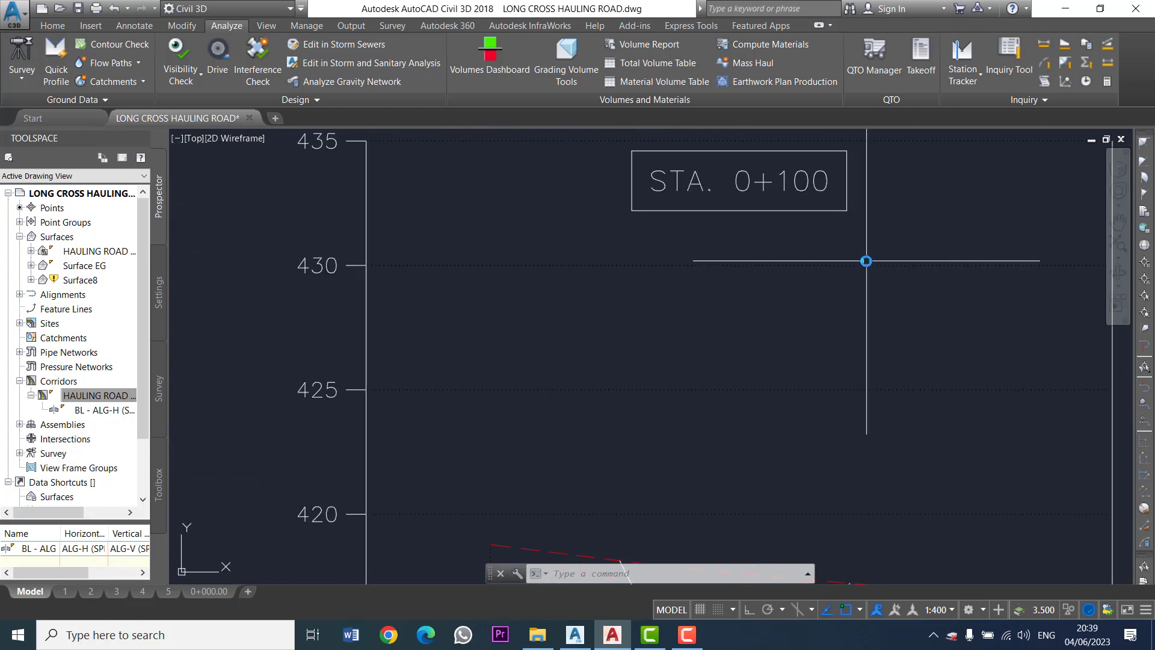
scroll(866, 261, "down", 3)
scroll(836, 390, "up", 3)
middle_click_drag(836, 390, 647, 397)
scroll(647, 396, "down", 4)
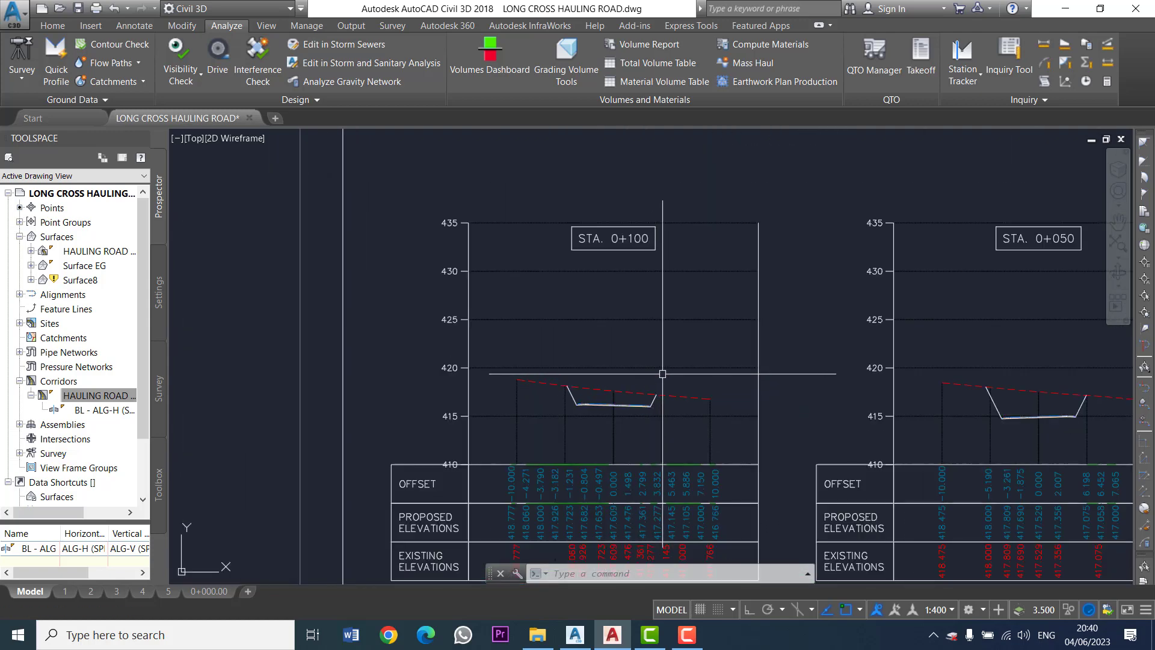
left_click(666, 370)
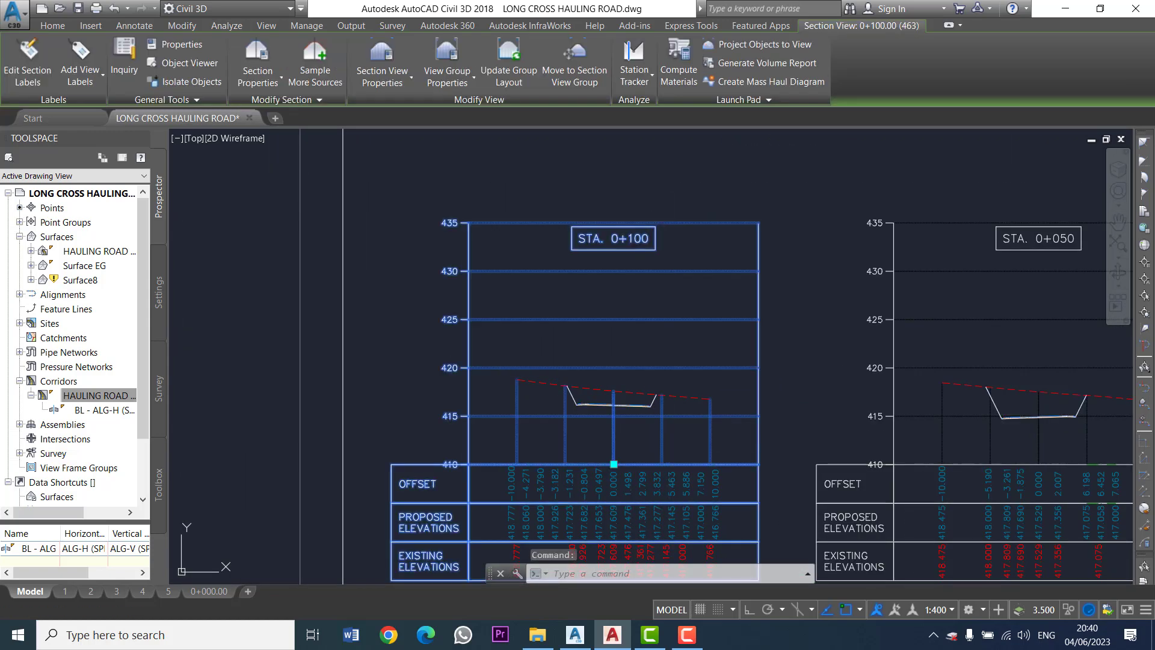
key("Escape")
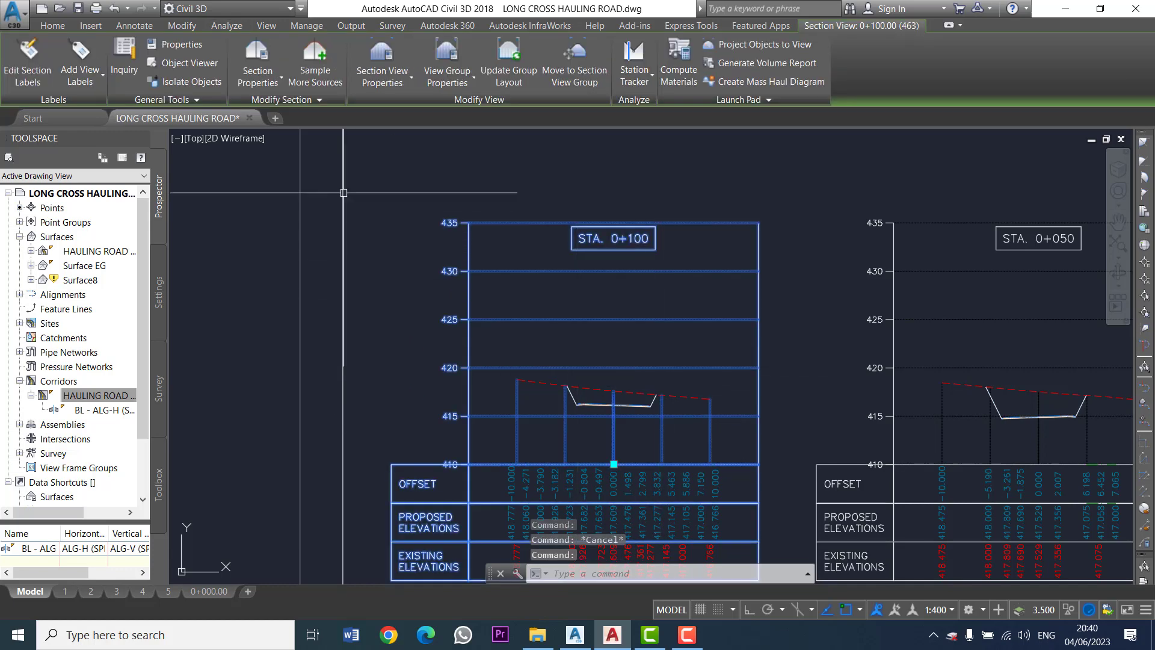
Add the HAULING ROAD corridor datum surface to SL 1's sampled sources and apply
left_click(326, 64)
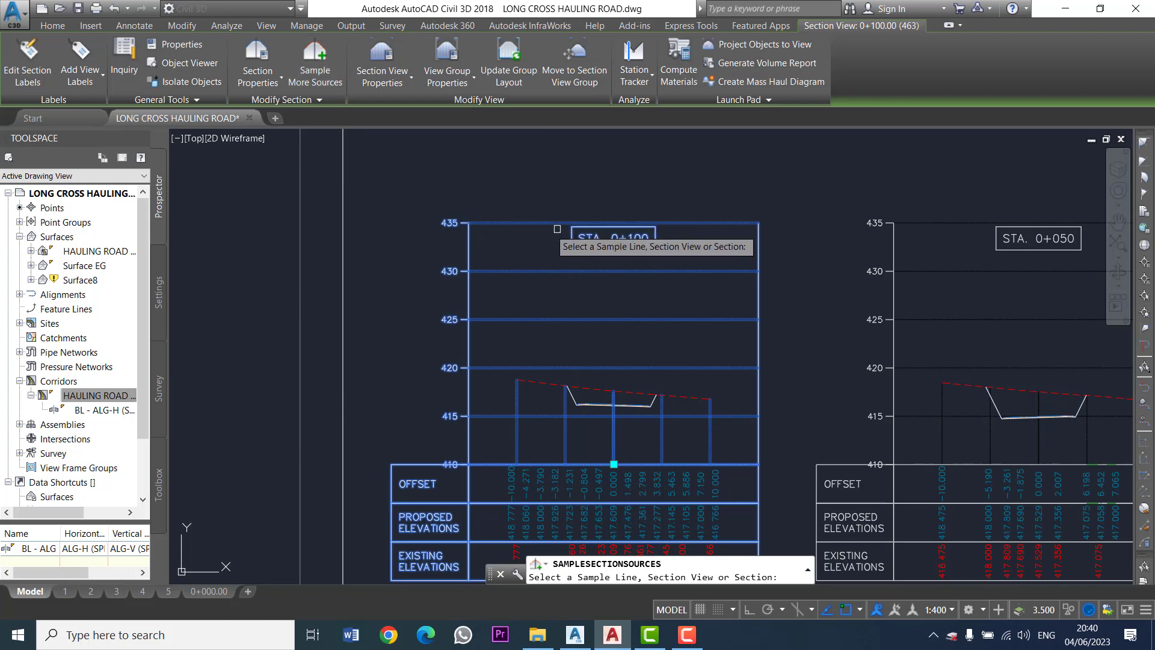
left_click(743, 233)
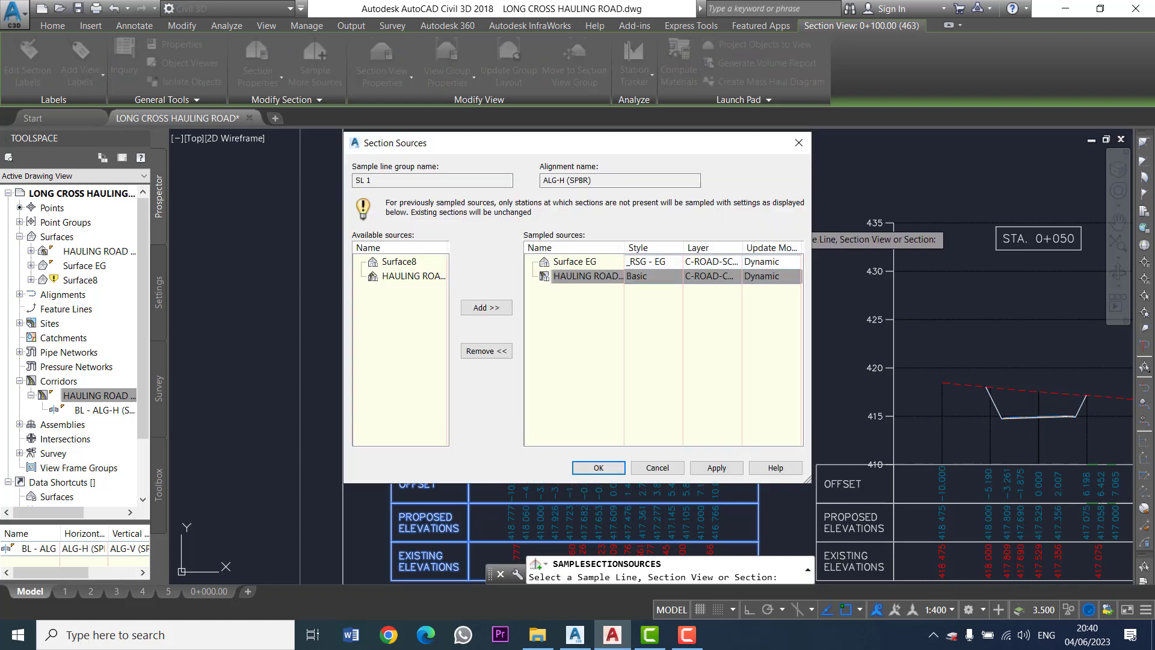
left_click(414, 278)
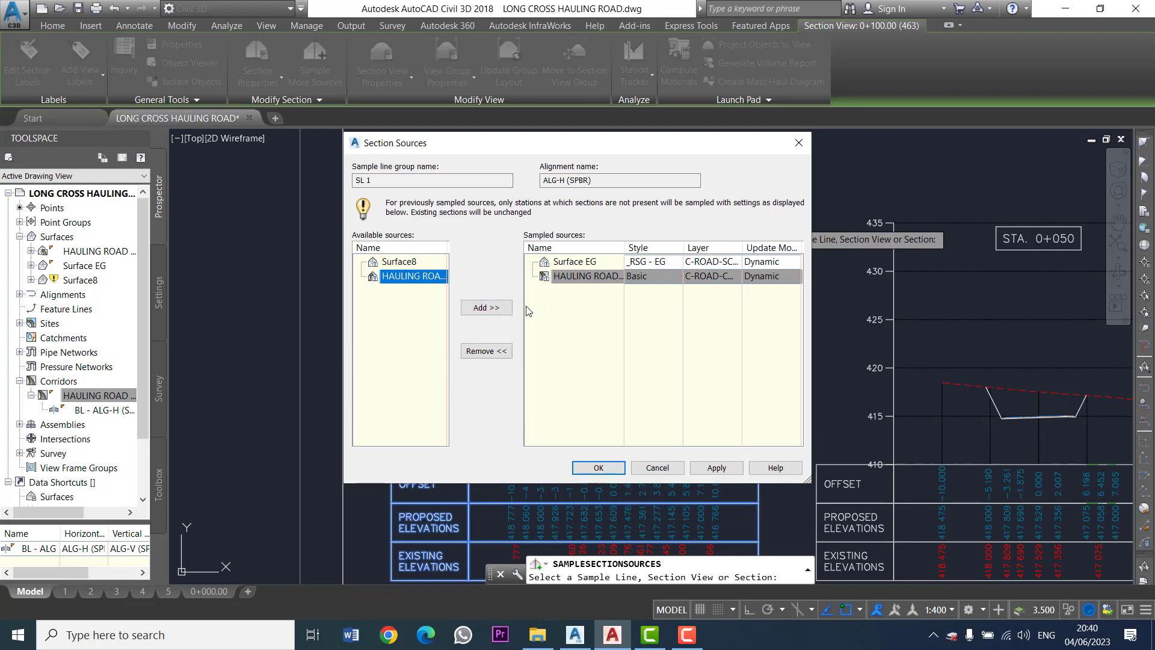
left_click(488, 309)
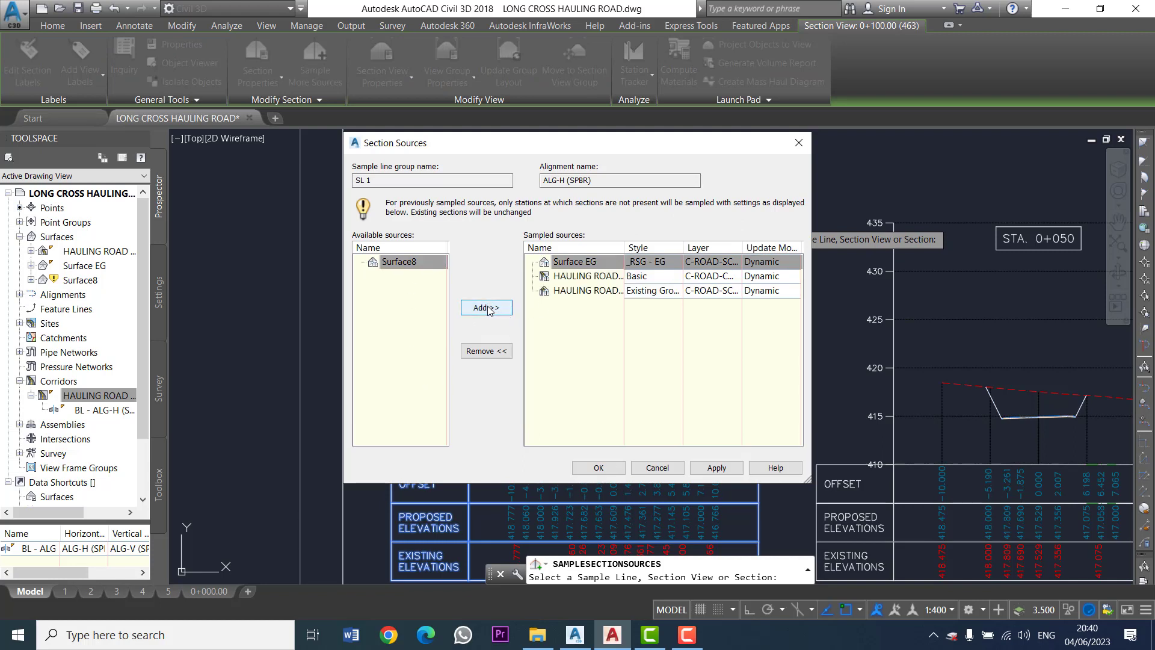
left_click(709, 468)
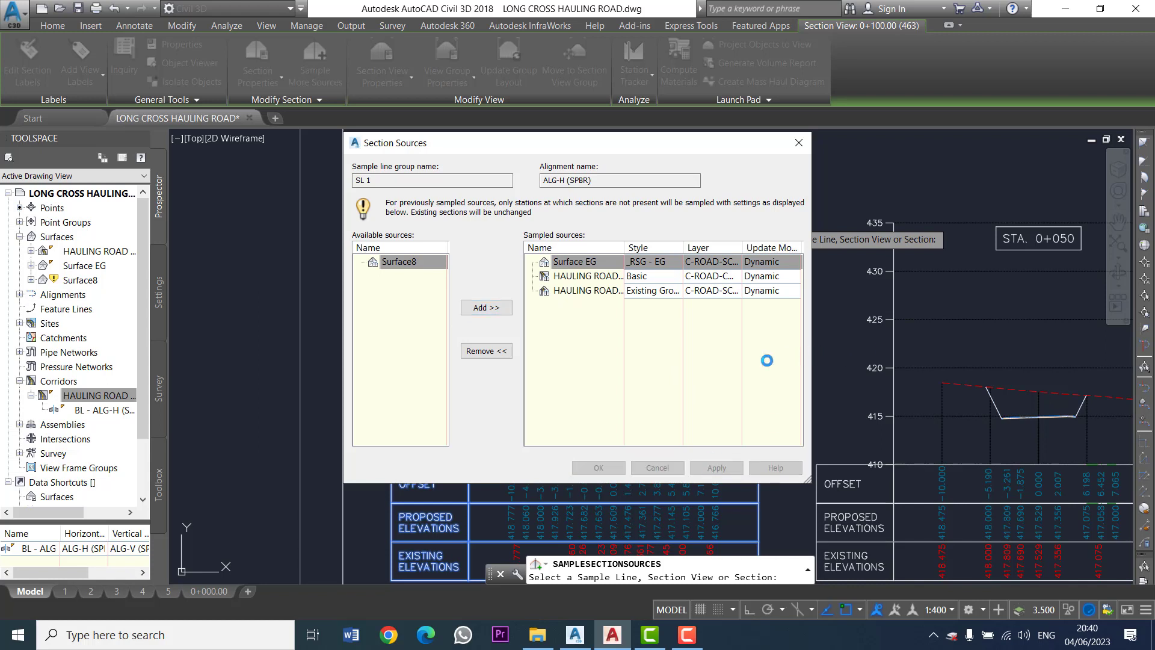
left_click(599, 468)
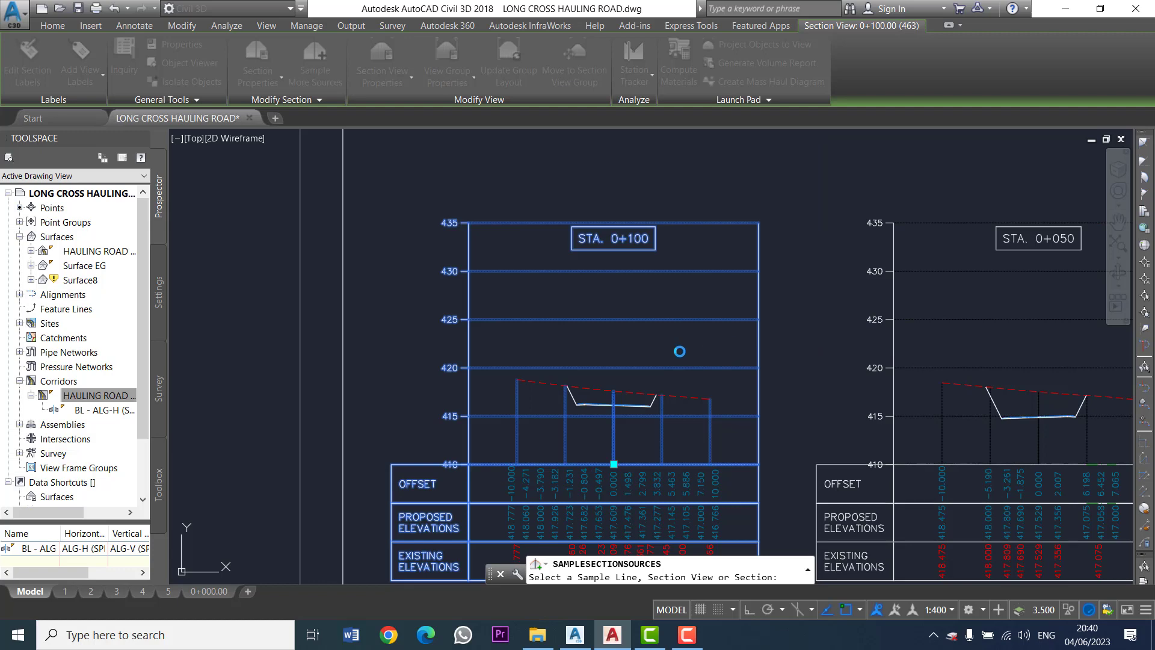
End the sampling command, cancelling its repeated prompt, while zooming around the sections
key("Escape")
scroll(678, 348, "down", 3)
scroll(619, 379, "up", 3)
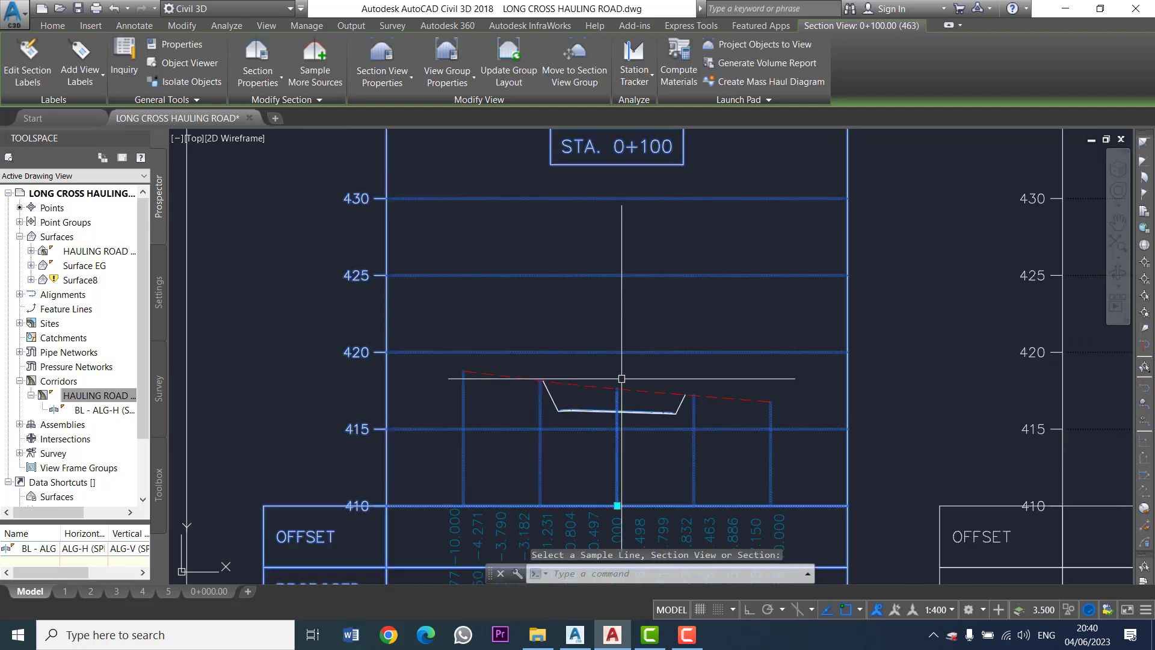
scroll(605, 355, "up", 2)
key("Escape")
scroll(605, 355, "down", 3)
scroll(607, 337, "up", 1)
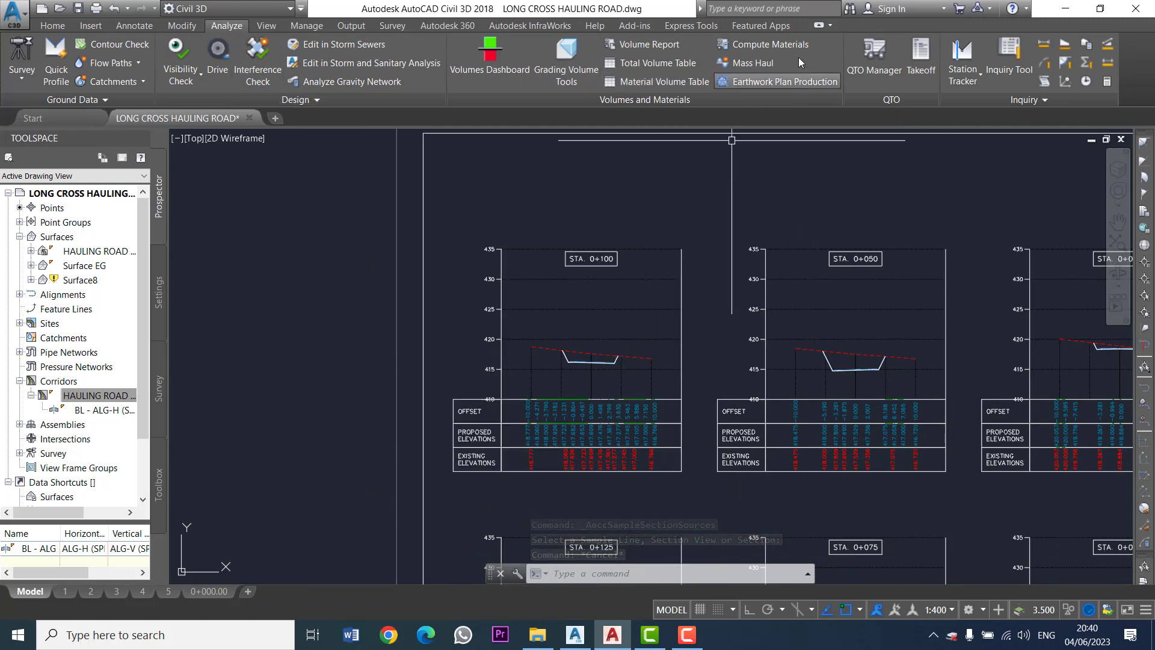
Start Compute Materials for alignment ALG-H (SPBR) and sample line group SL 1
left_click(786, 44)
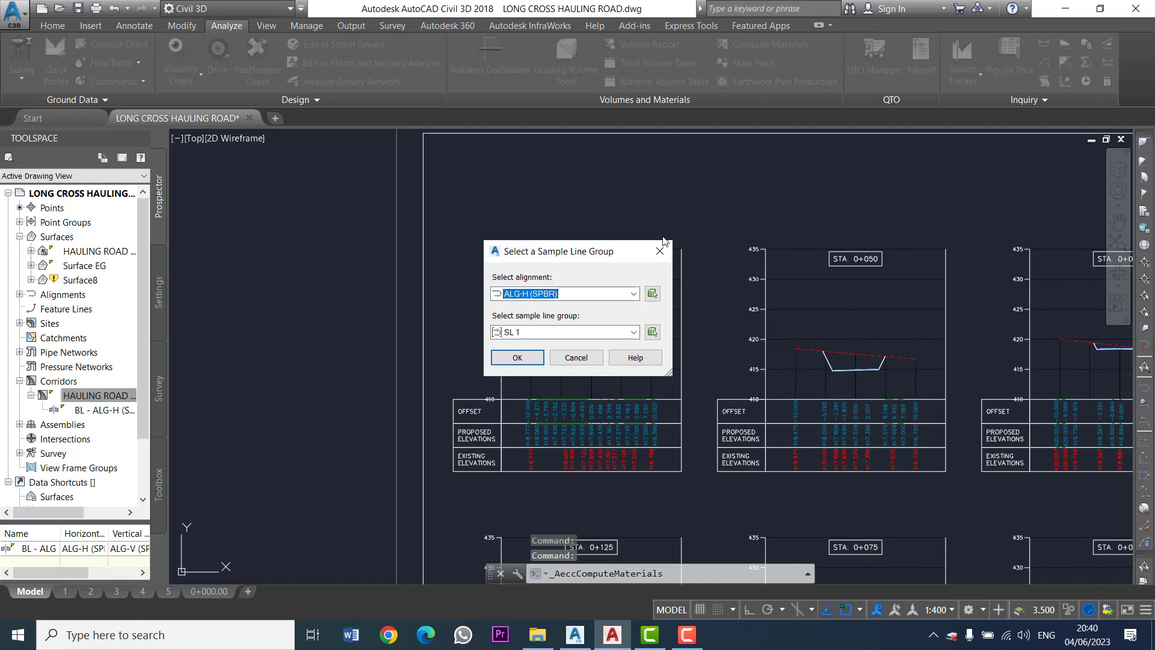
left_click(539, 294)
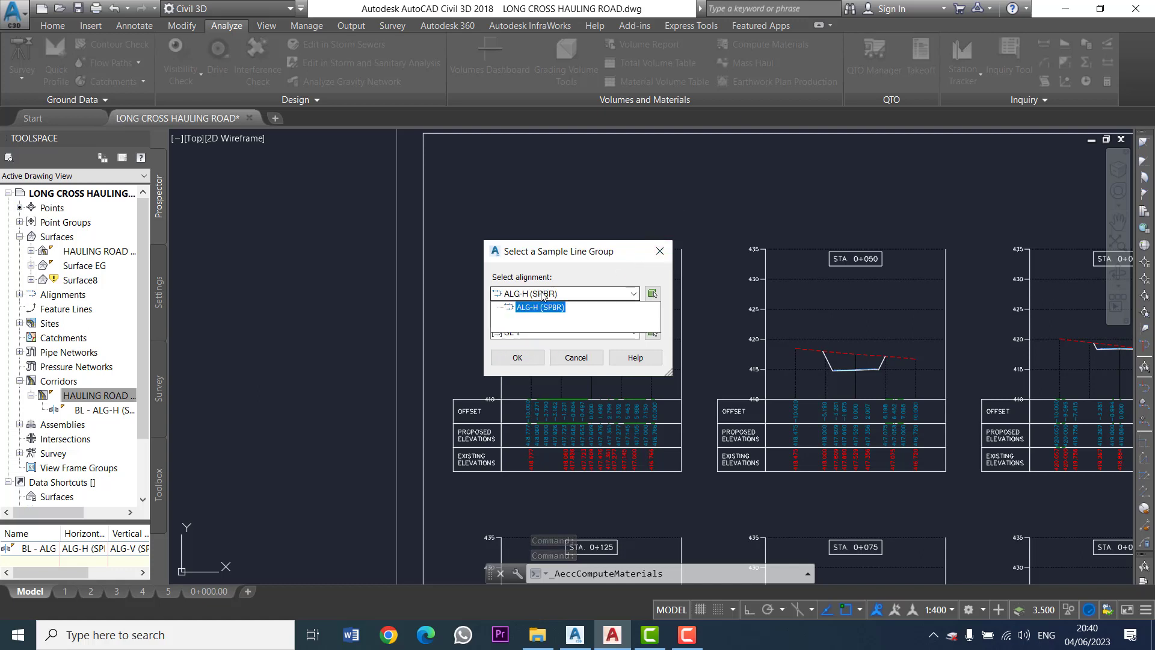
left_click(544, 295)
left_click(550, 334)
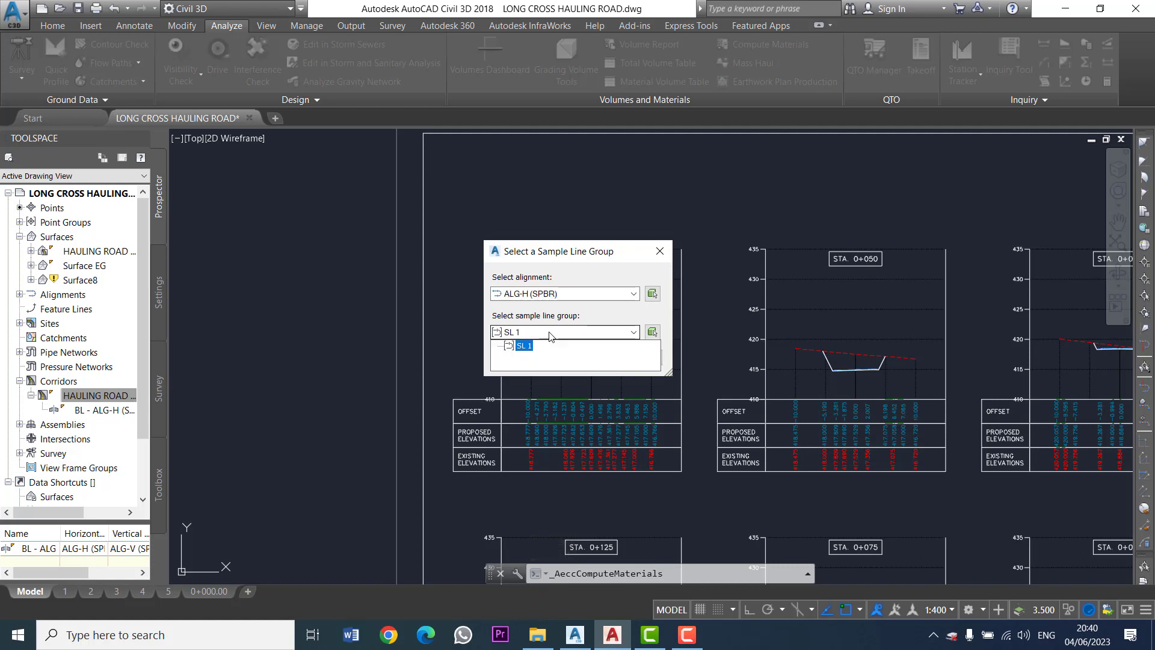
left_click(550, 334)
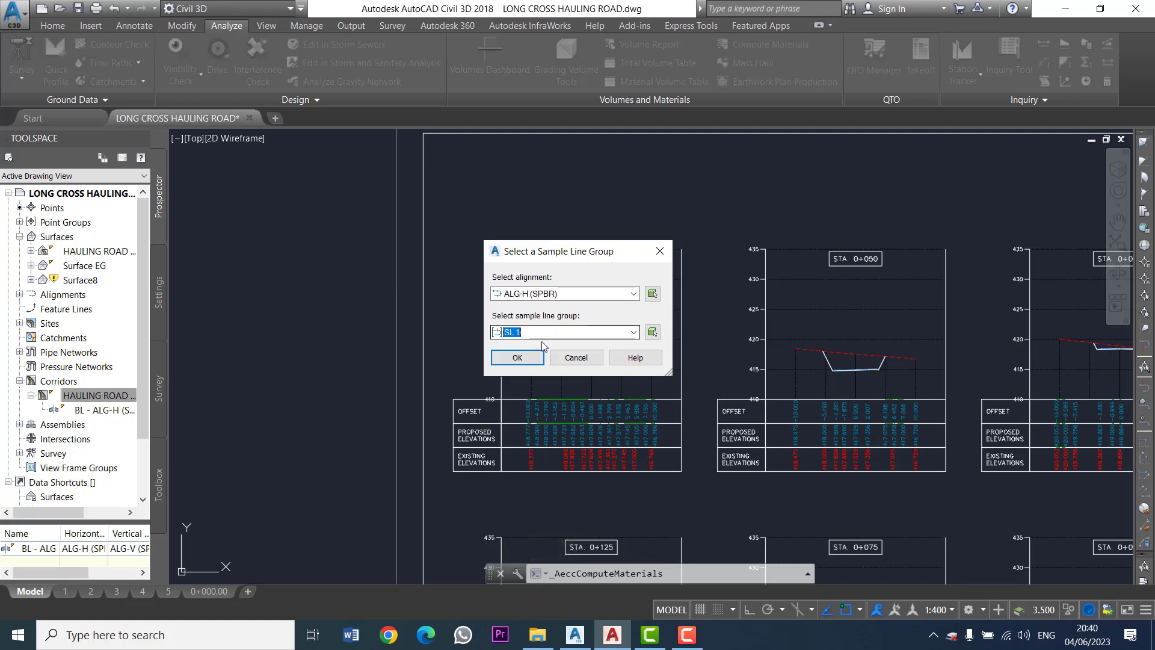
left_click(518, 358)
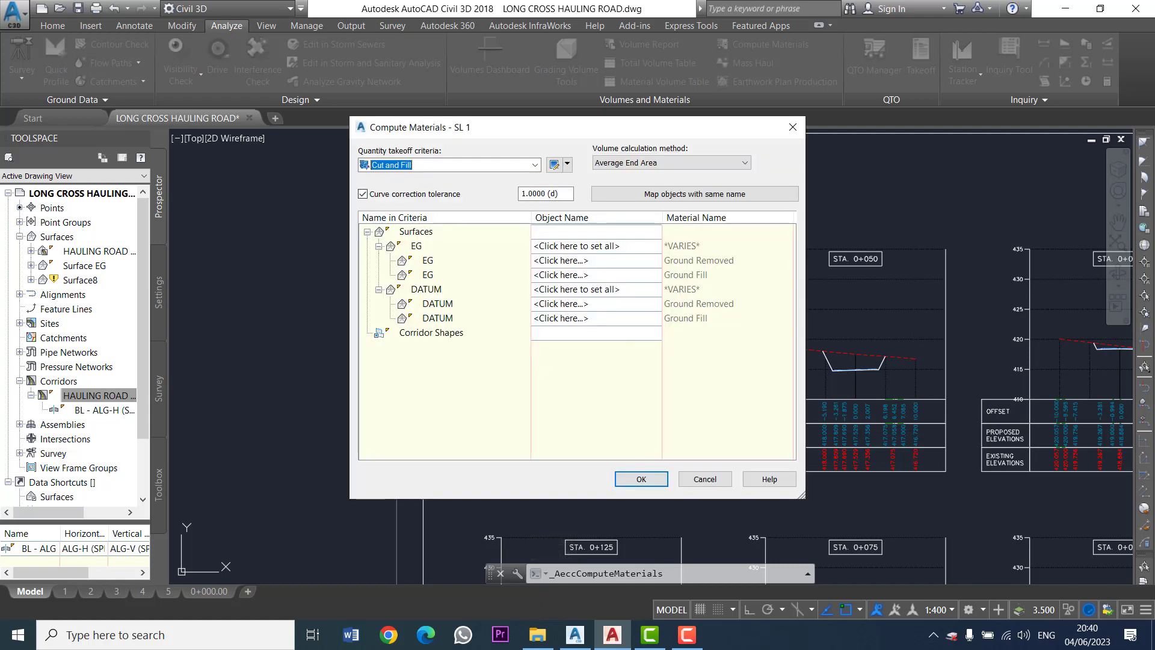
Map EG to Surface EG and DATUM to the corridor datum surface, then compute materials
left_click(637, 247)
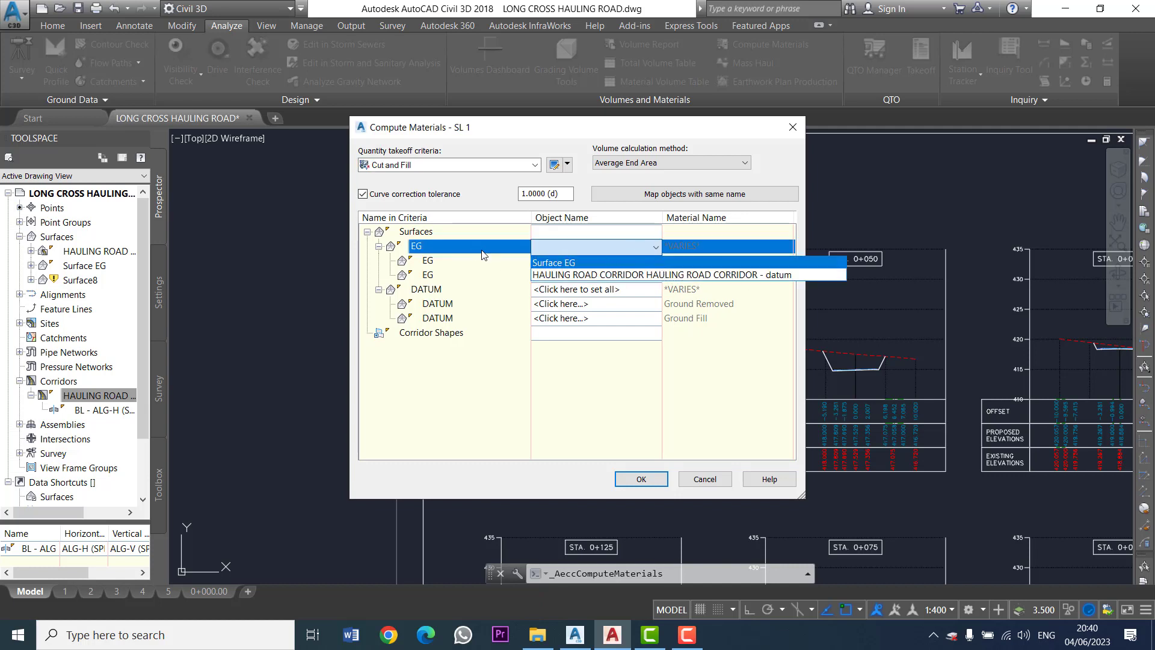
left_click(559, 263)
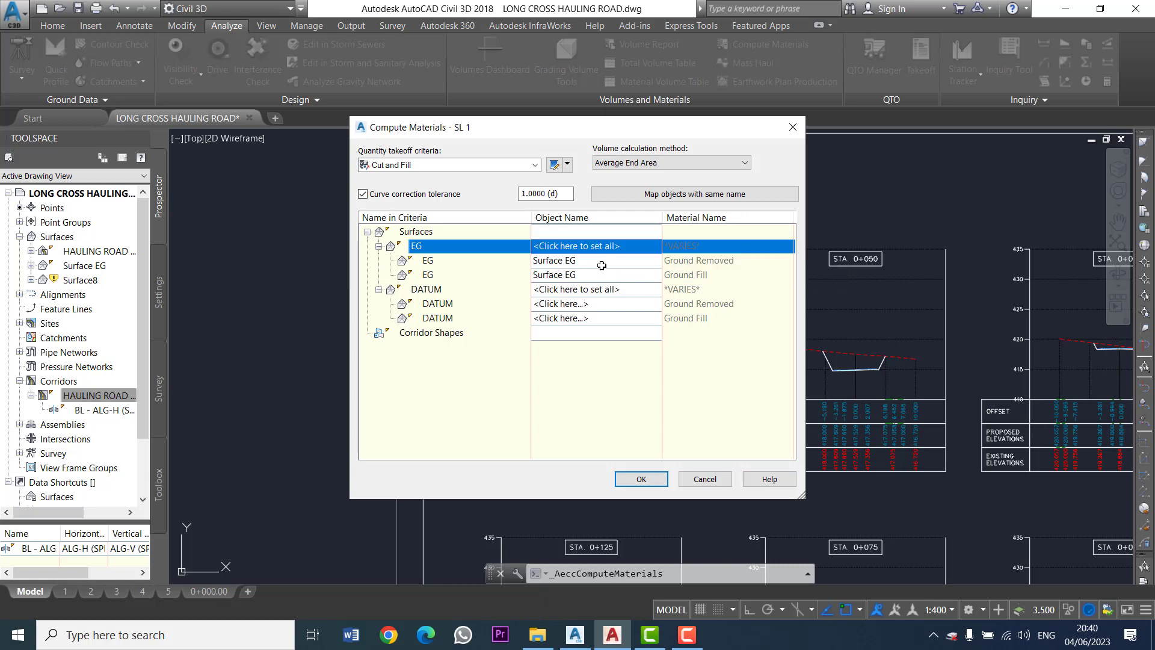
left_click(586, 289)
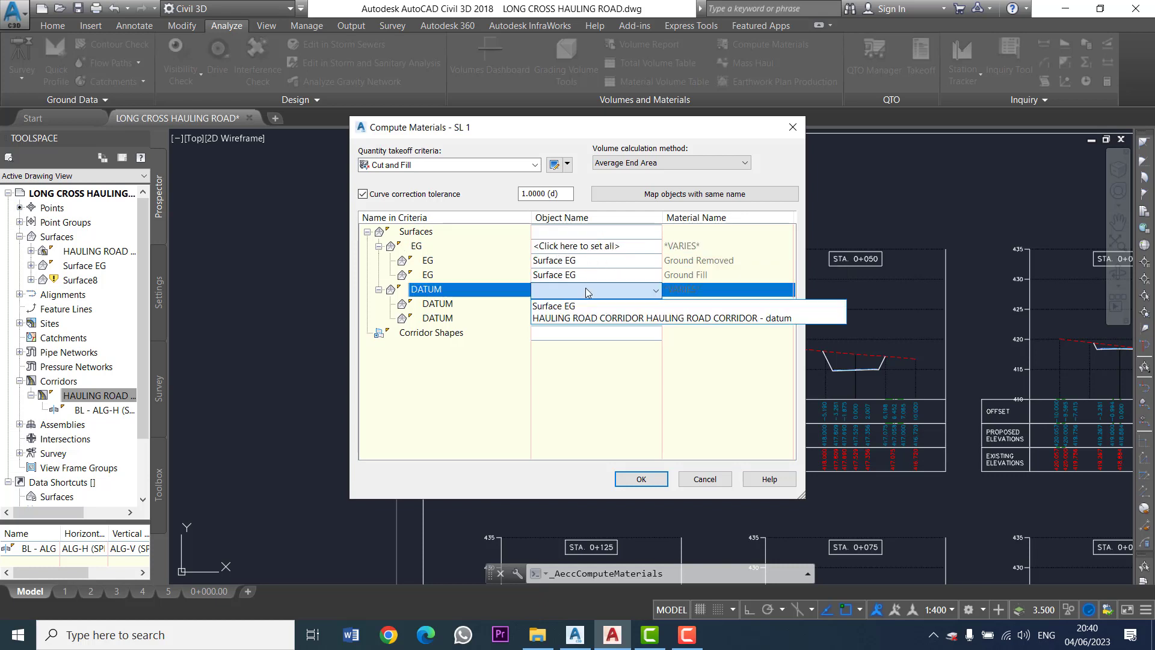
left_click(612, 323)
left_click(633, 482)
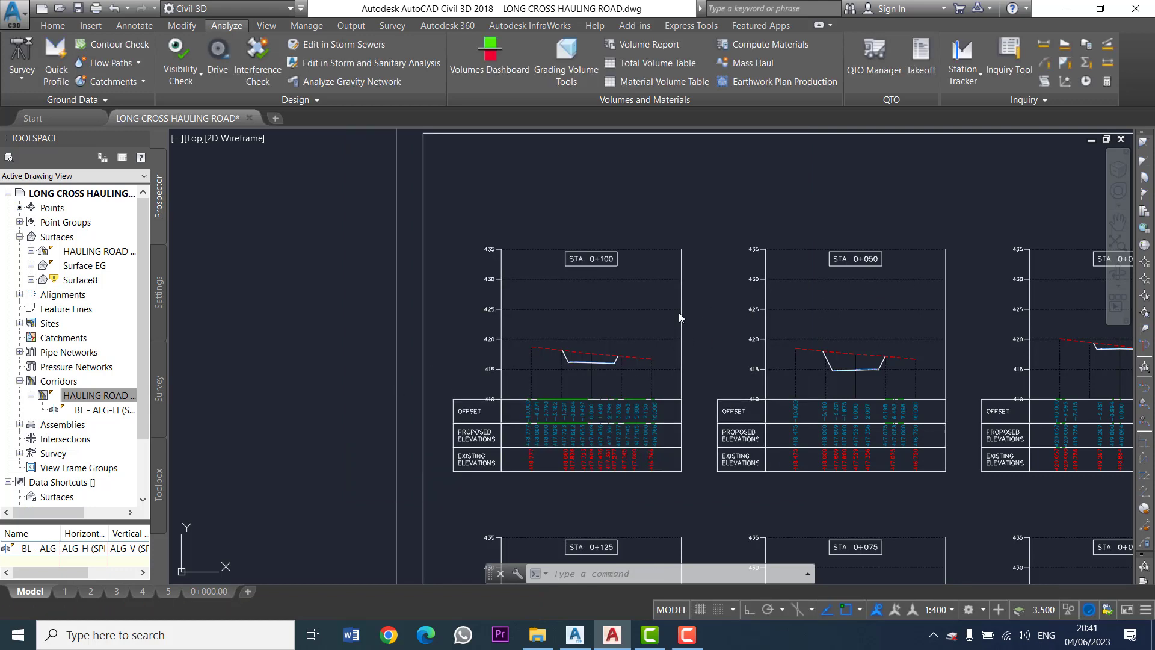
Zoom in on the STA 0+100 section view to inspect its newly hatched cut area
scroll(614, 347, "up", 5)
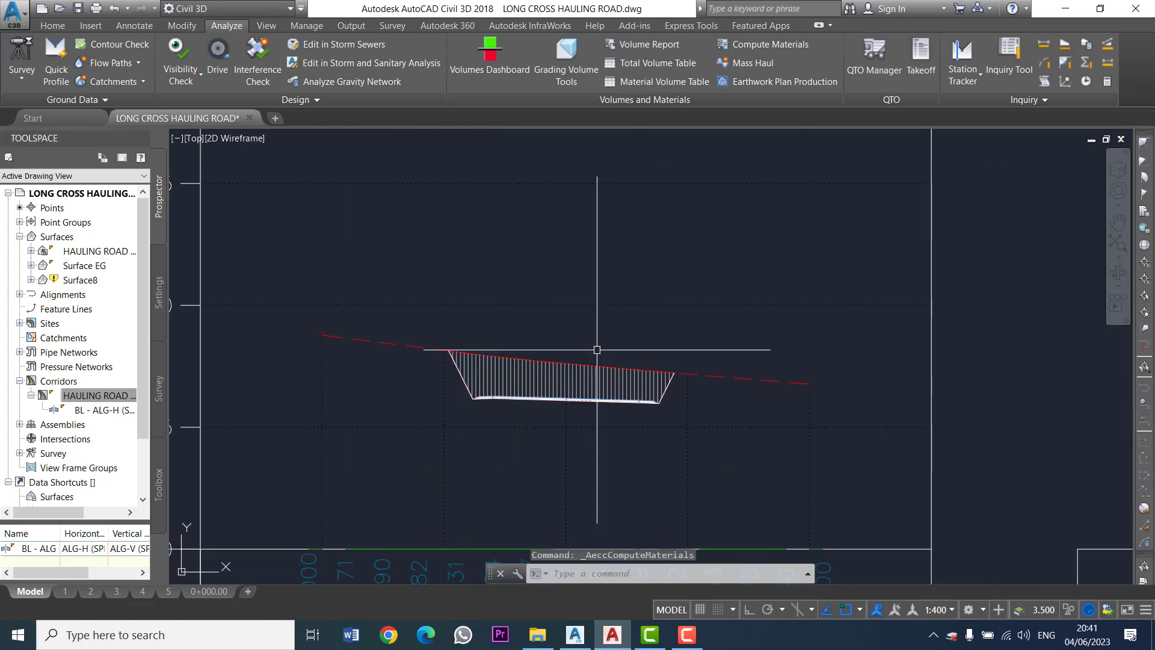
scroll(599, 349, "up", 1)
scroll(606, 347, "up", 1)
scroll(611, 338, "up", 5)
scroll(611, 338, "down", 5)
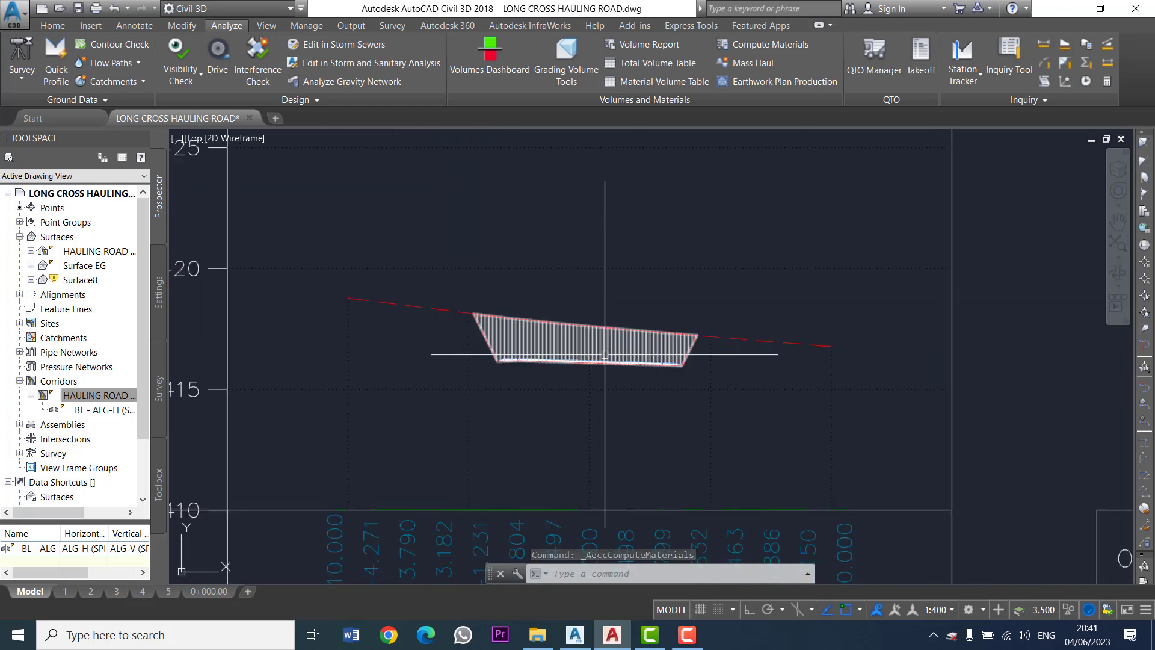
scroll(597, 367, "up", 2)
scroll(597, 361, "up", 2)
left_click(599, 334)
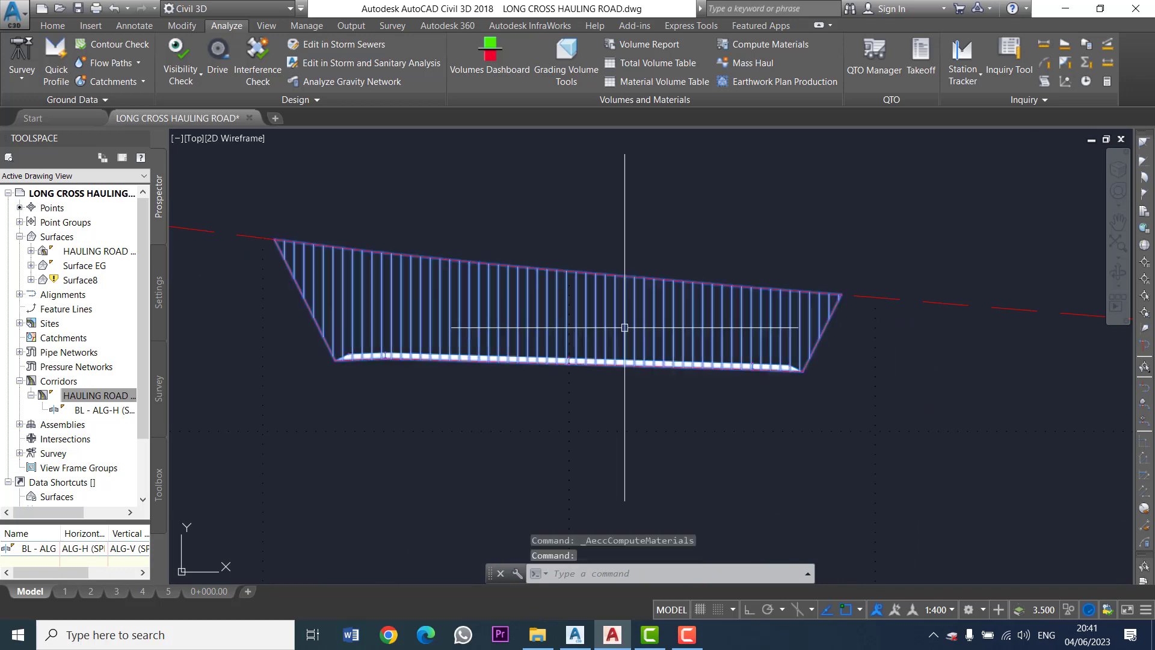
scroll(599, 338, "up", 3)
scroll(617, 337, "down", 3)
key("Escape")
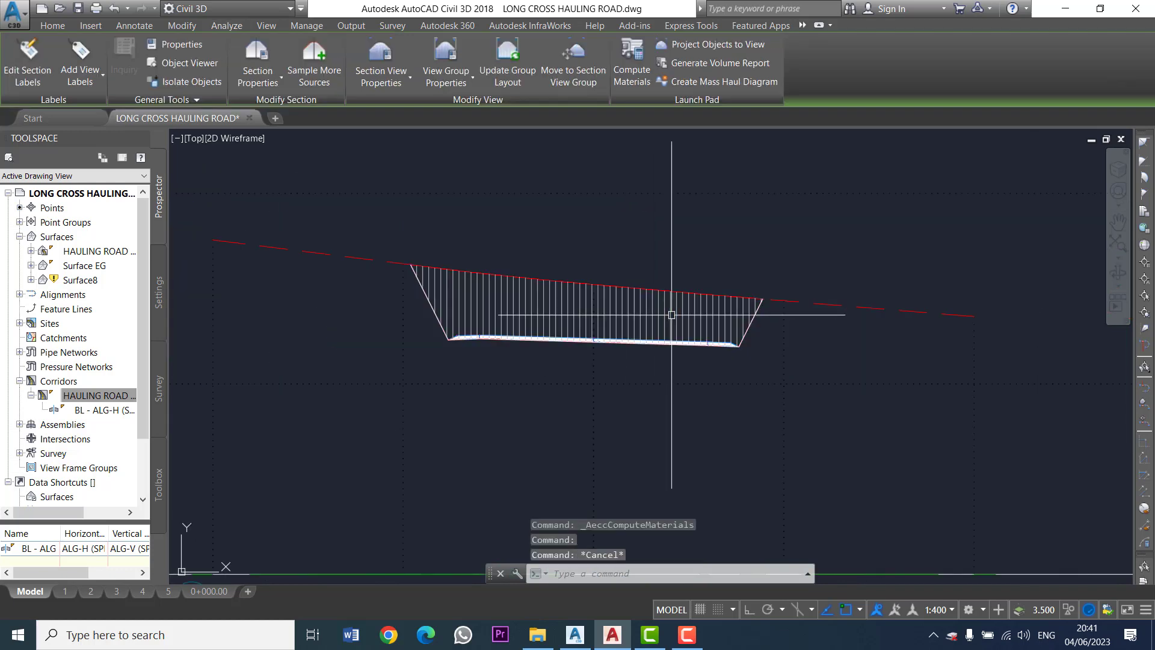
scroll(624, 341, "down", 4)
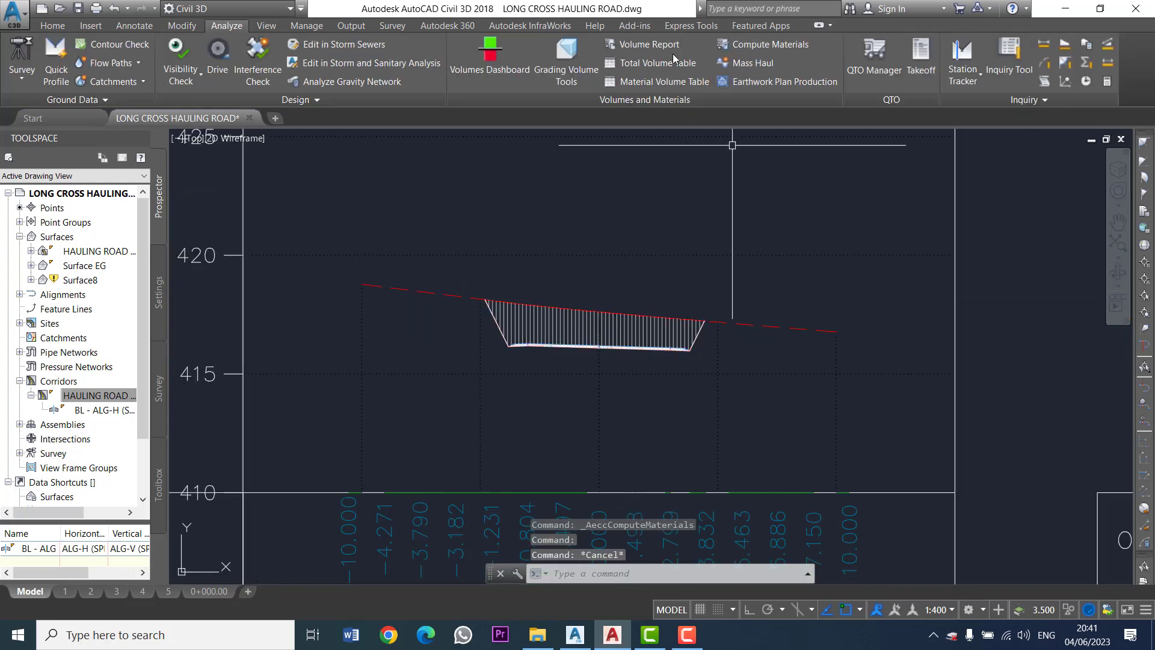
Reopen SL 1's material list and edit Ground Removed's Cut Material shape style
left_click(740, 48)
left_click(526, 360)
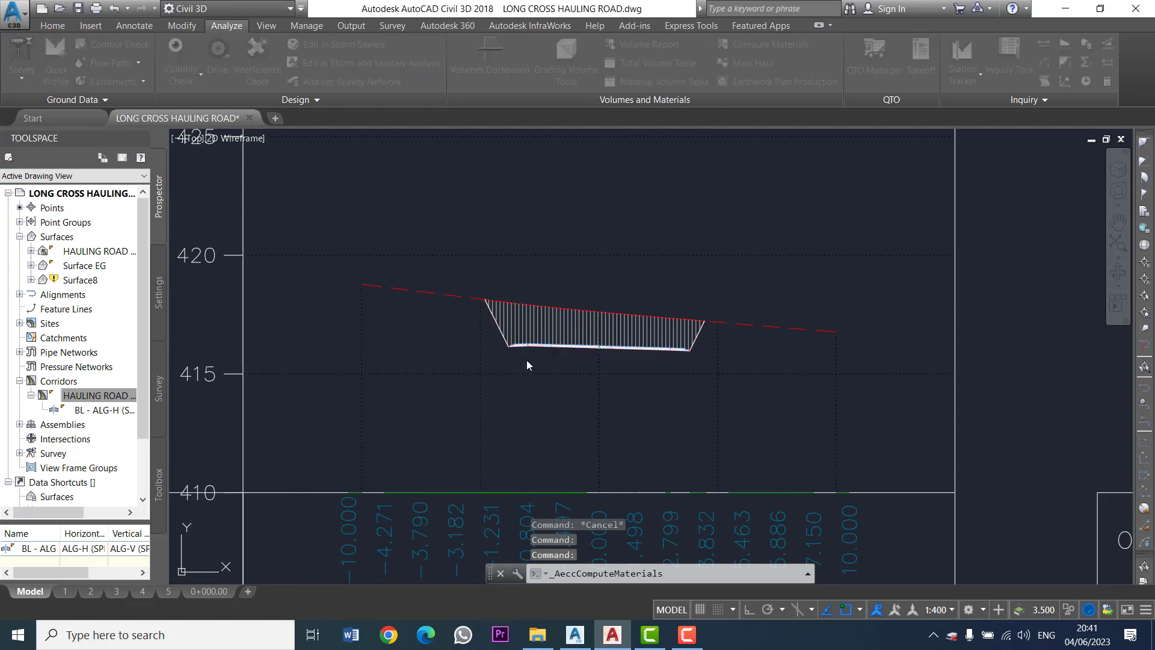
double_click(380, 254)
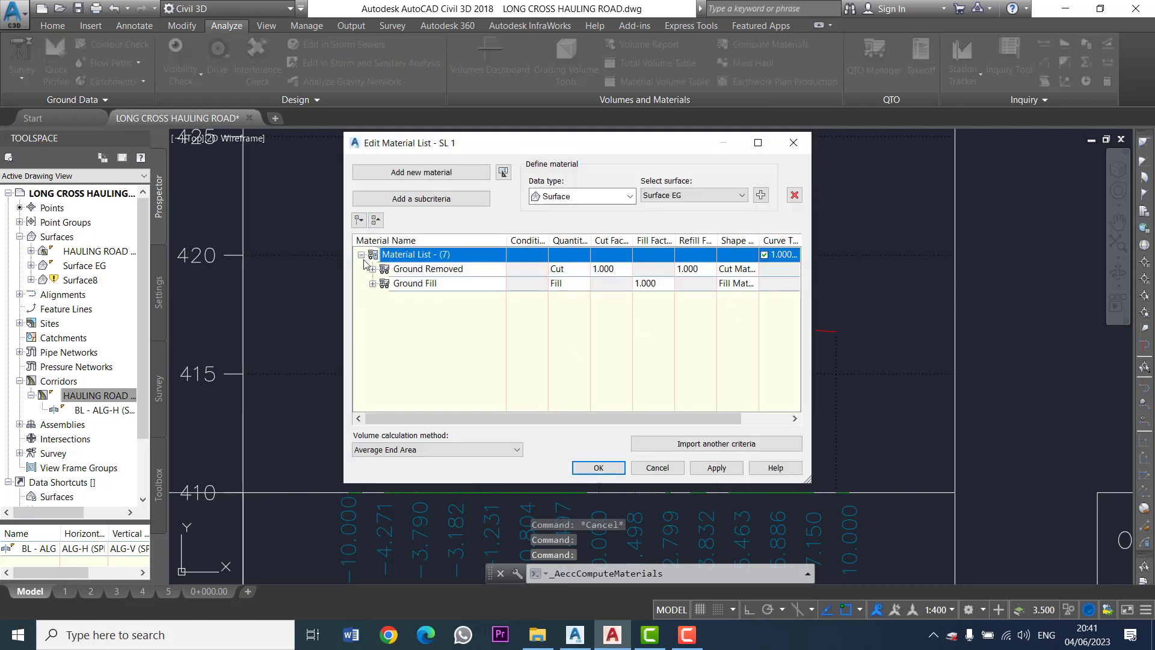
left_click(373, 269)
left_click(373, 312)
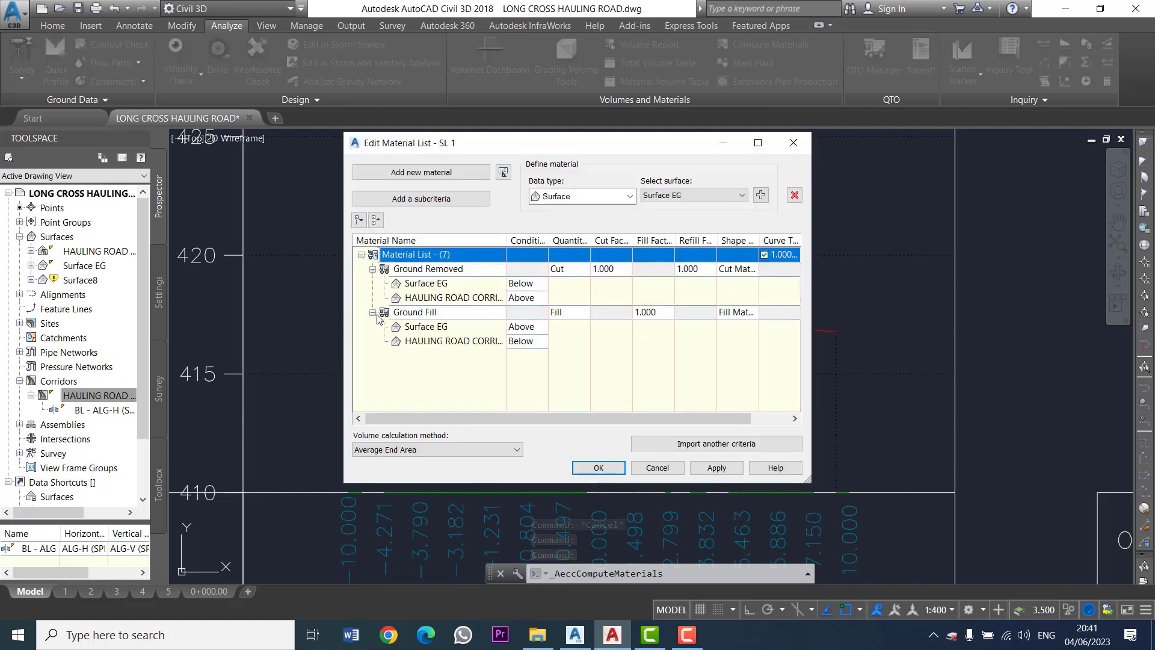
left_click(741, 269)
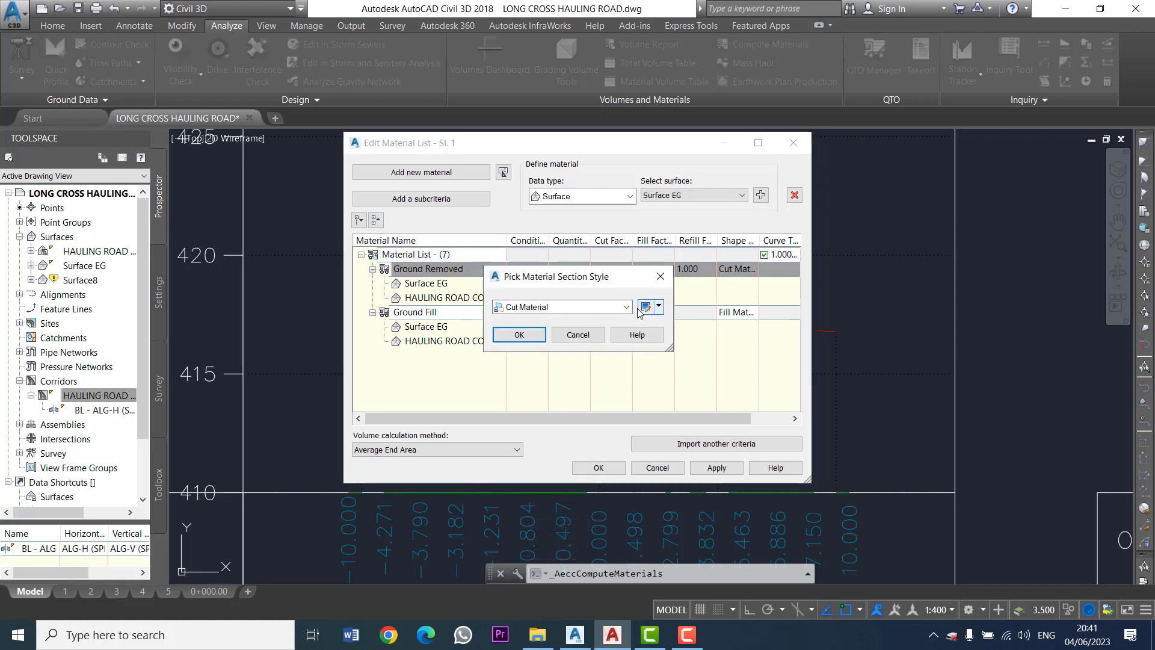
left_click(645, 310)
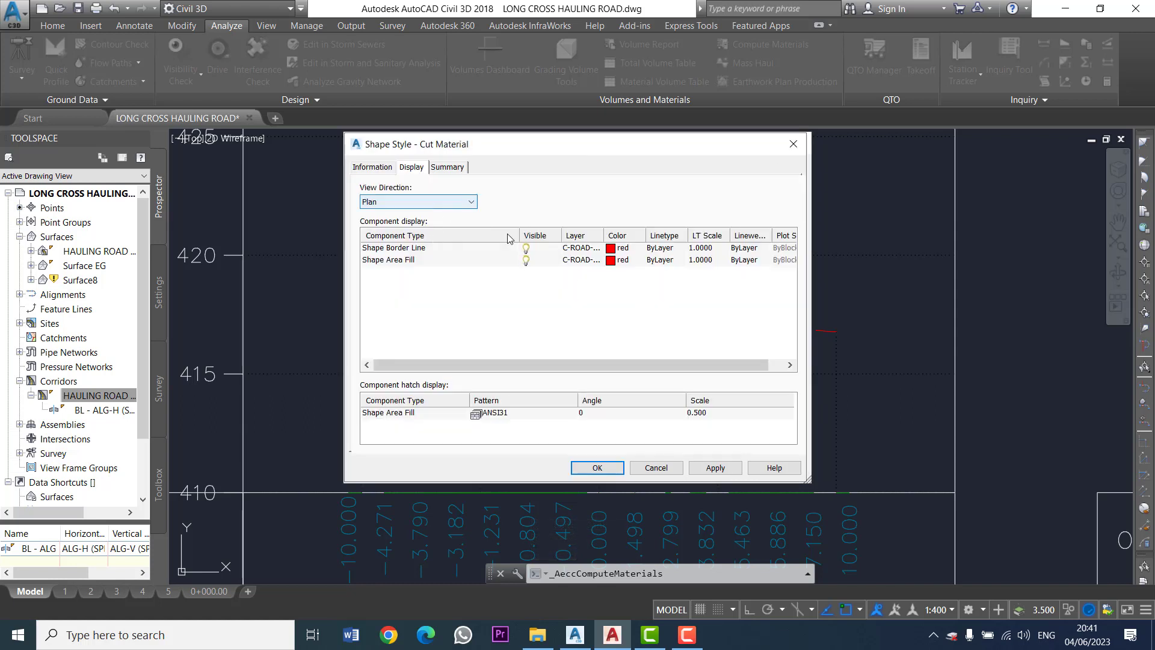
Set the Cut Material shape area fill to magenta (6) in section view direction
left_click(452, 203)
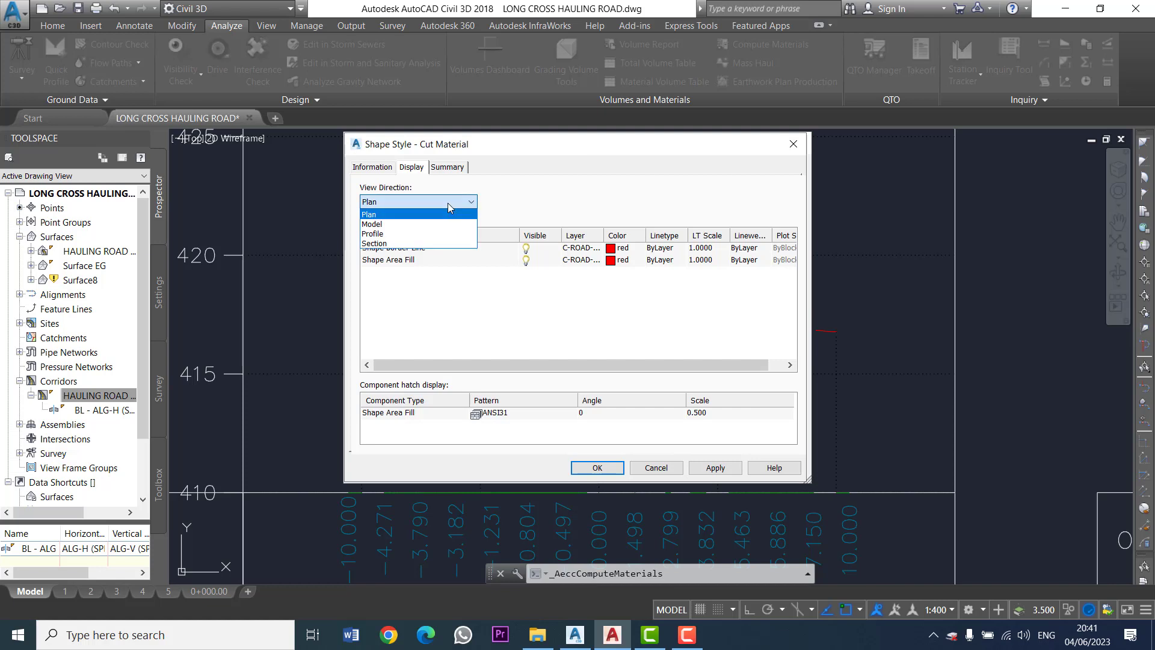
left_click(439, 245)
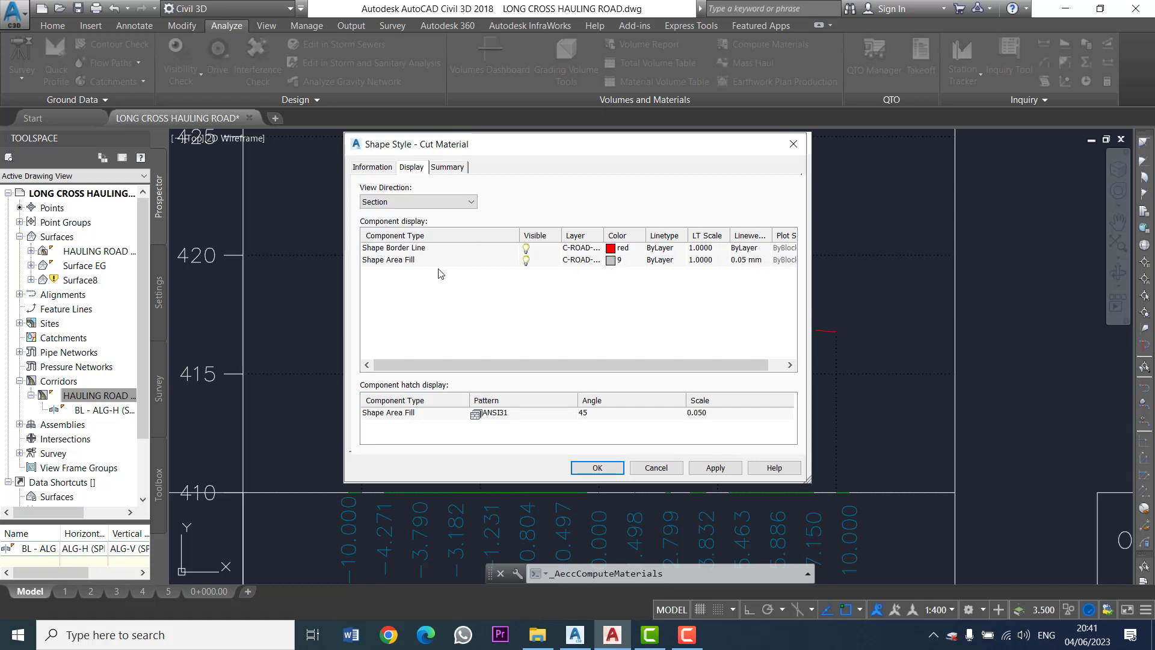
left_click(613, 260)
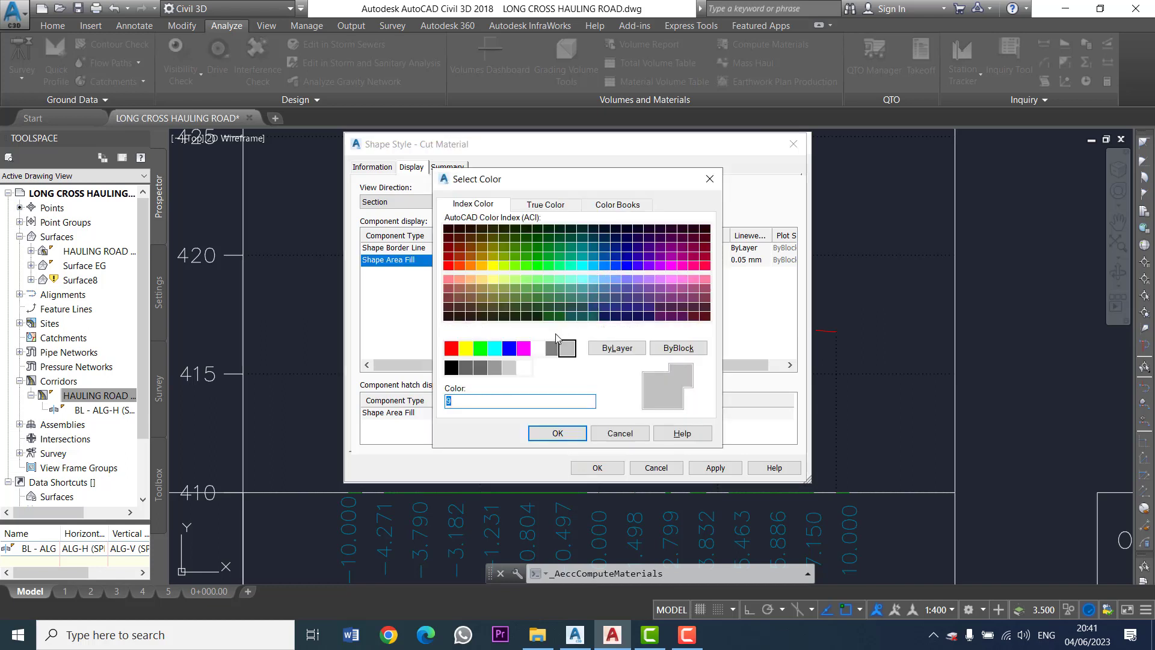
left_click(525, 350)
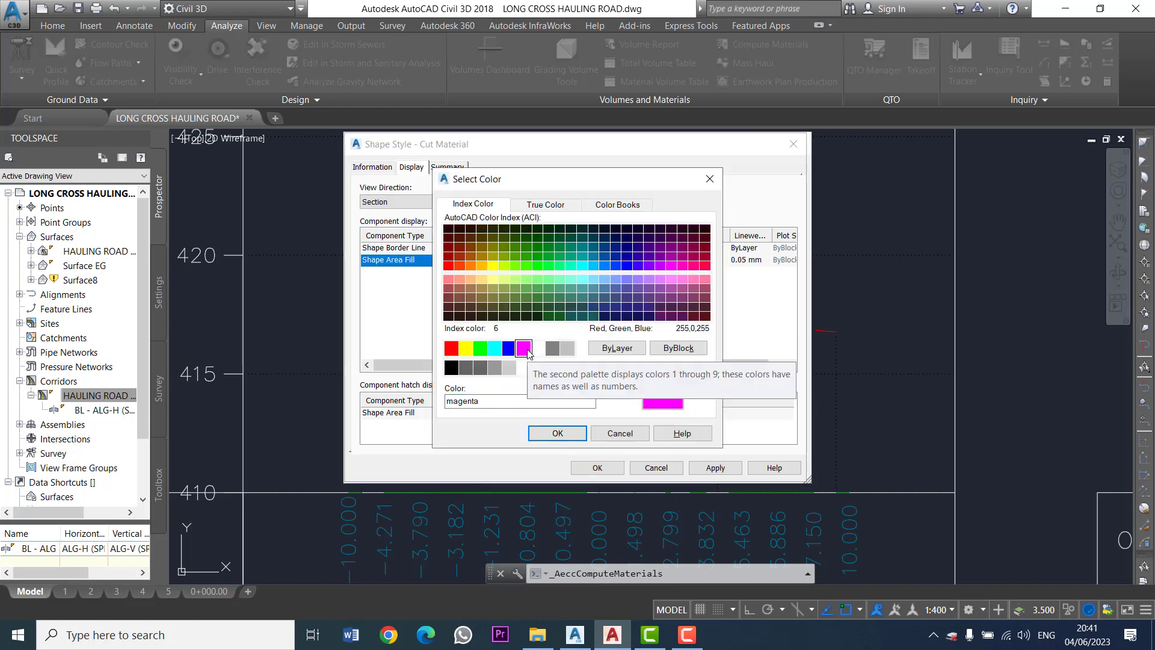
left_click(558, 433)
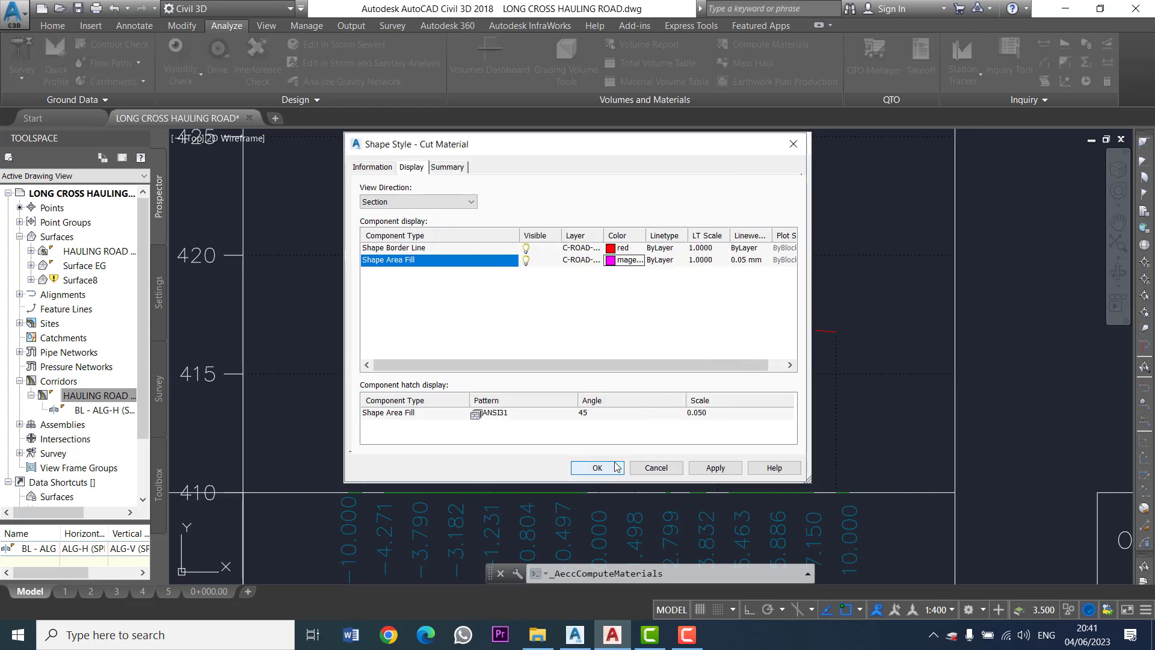
left_click(595, 467)
left_click(518, 338)
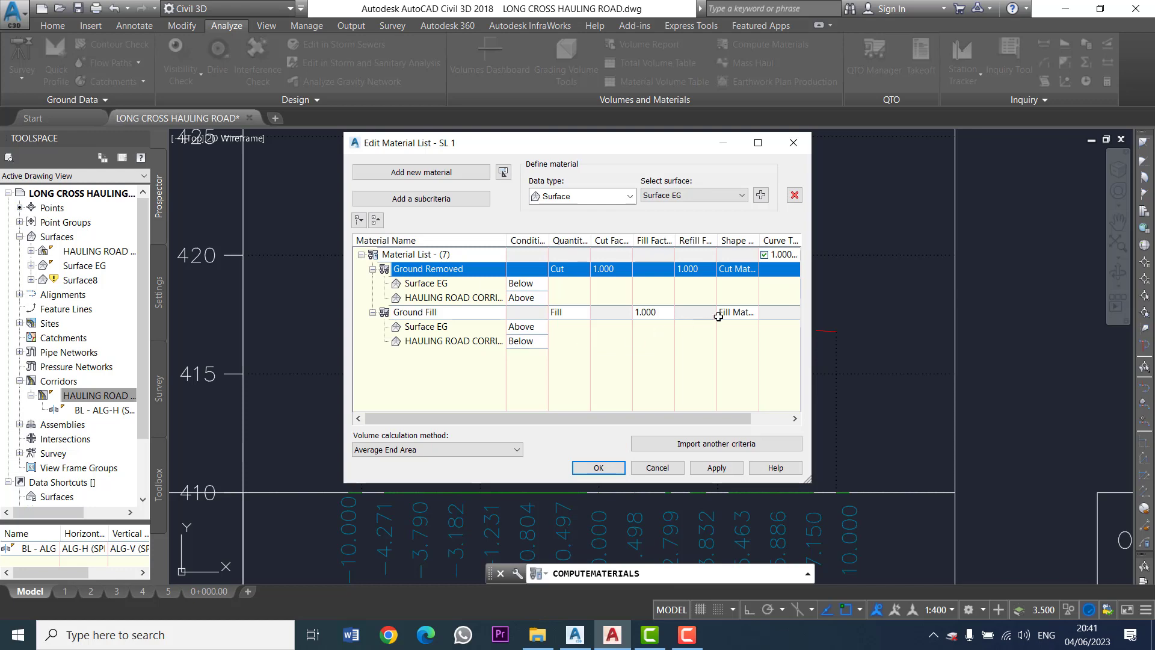
Review the Ground Fill material's Fill Material style without changes and close the material list
left_click(749, 312)
left_click(659, 304)
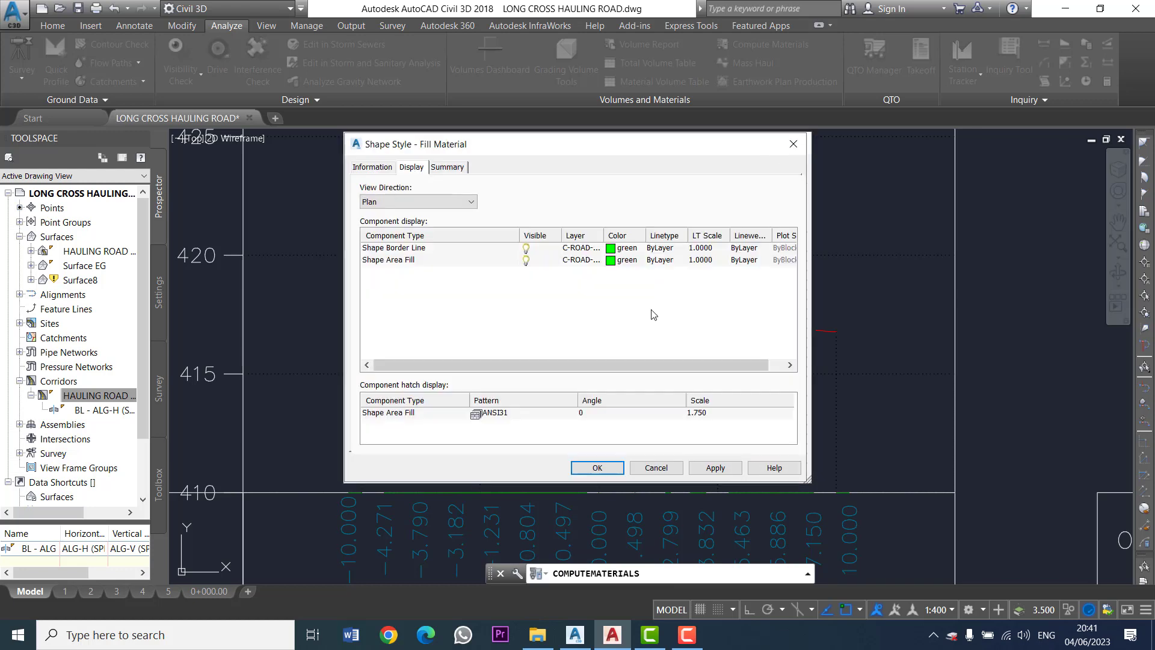
left_click(657, 467)
left_click(519, 335)
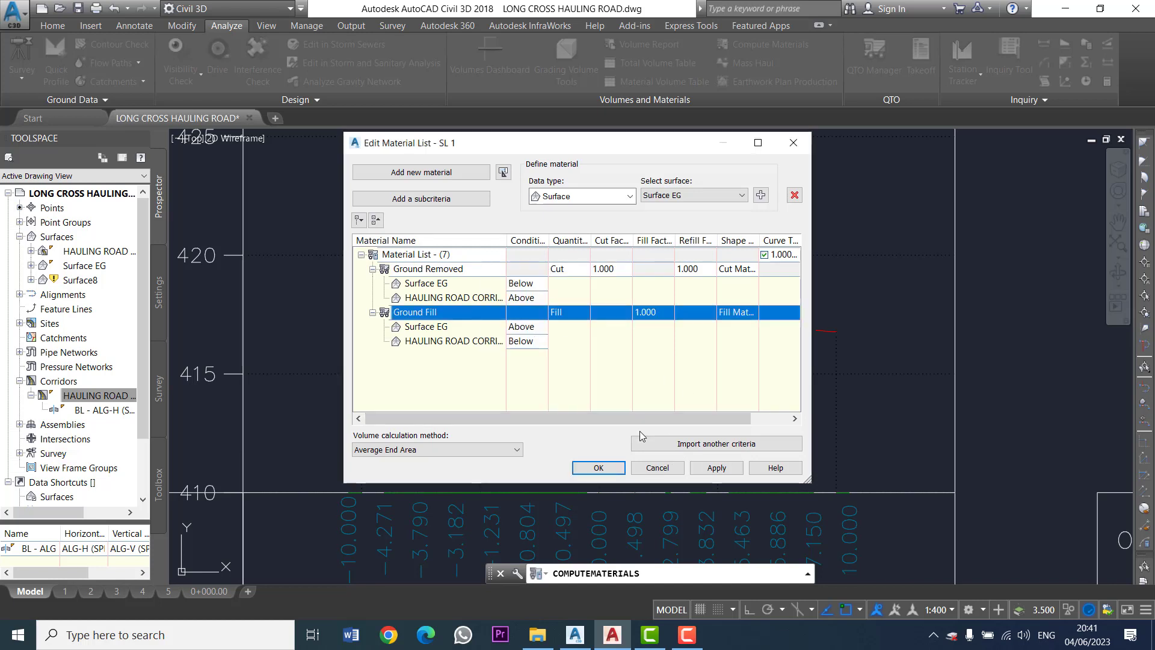
left_click(599, 467)
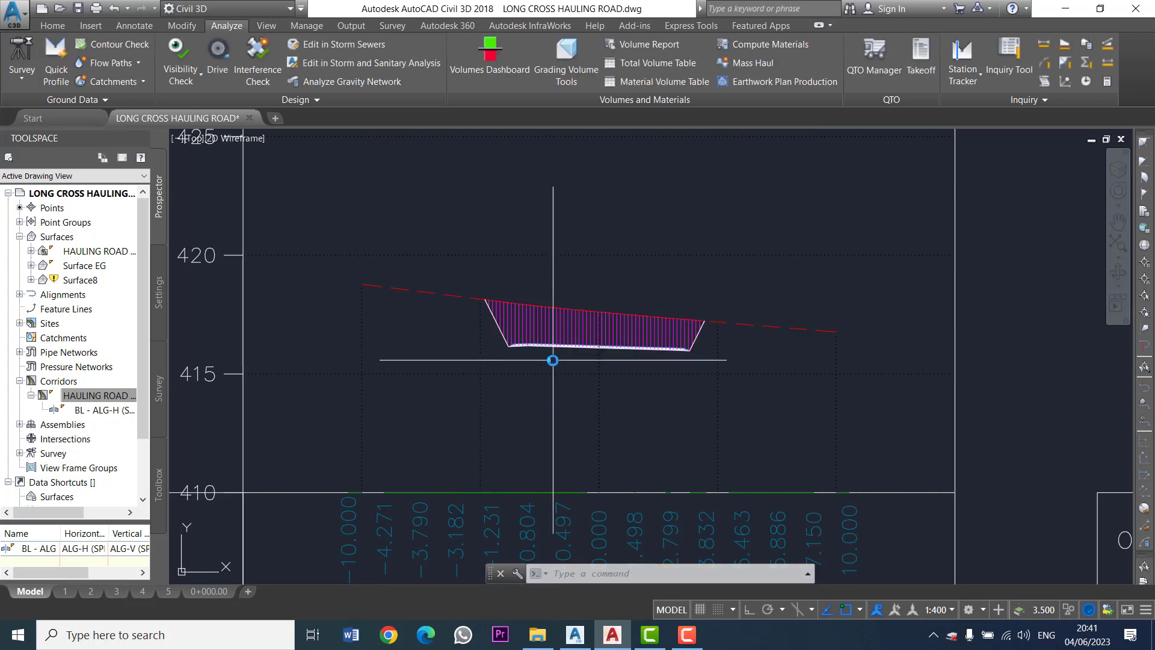
Zoom out across all section views, then back in on STA 0+100 and 0+050
scroll(552, 358, "up", 5)
scroll(582, 346, "down", 8)
scroll(583, 346, "down", 3)
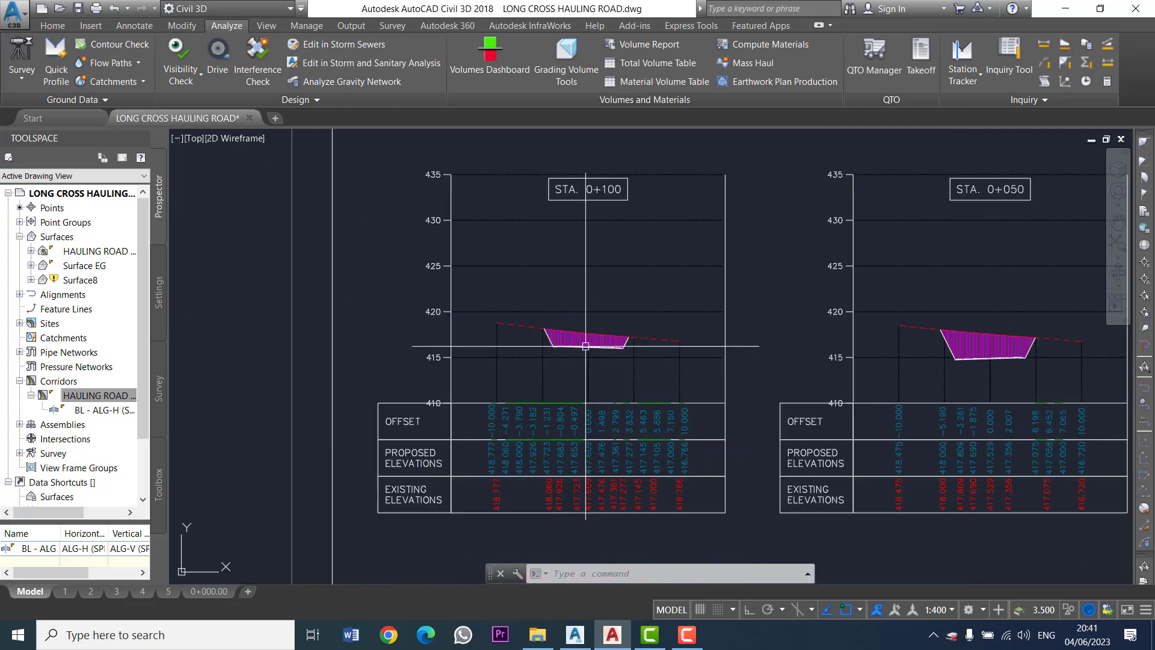
scroll(582, 340, "down", 2)
scroll(565, 321, "down", 2)
scroll(566, 321, "down", 1)
scroll(619, 361, "up", 3)
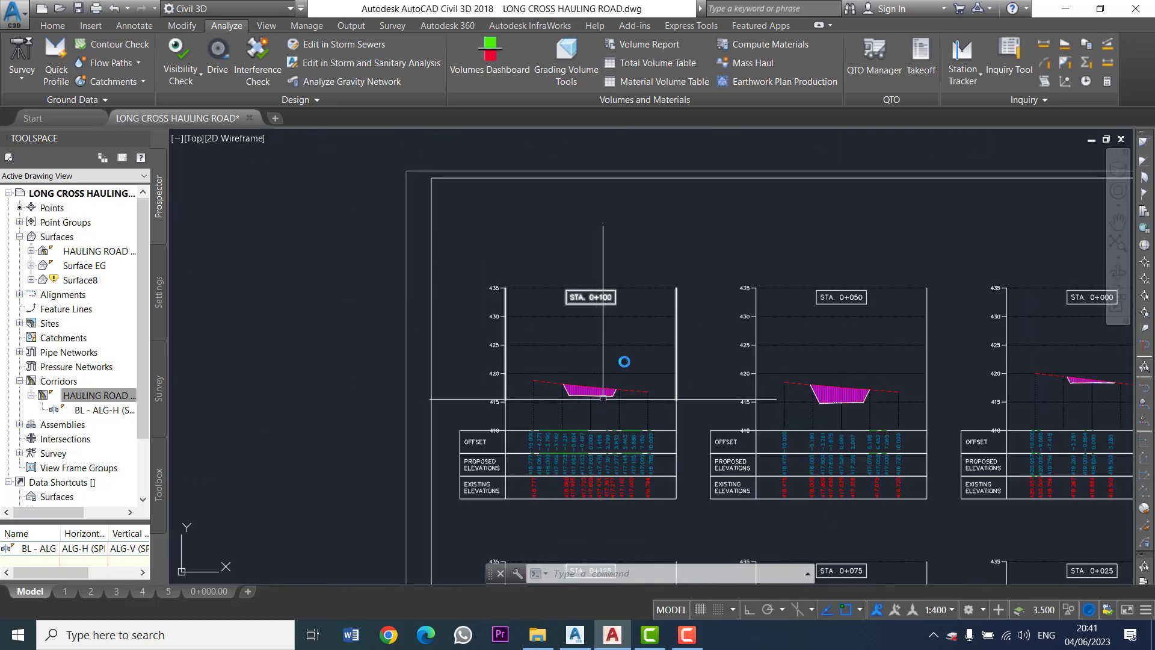
scroll(634, 355, "up", 2)
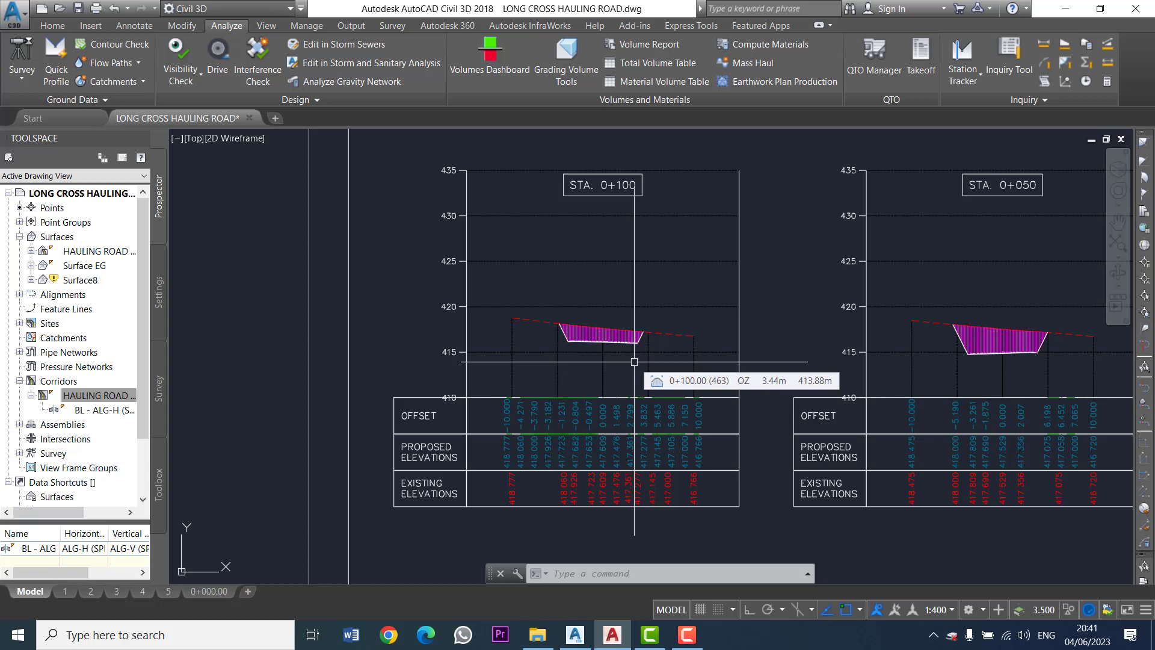